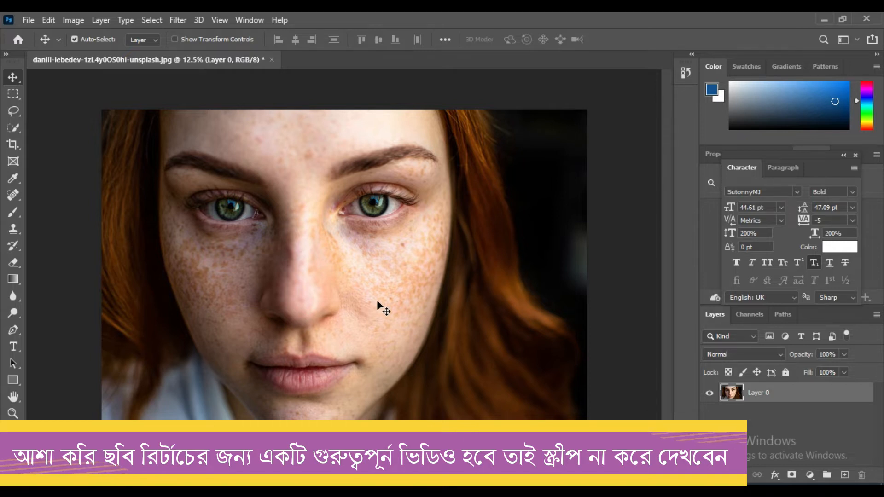
Step: Duplicate Layer 0 in the freckled portrait
left_click(340, 282, "ctrl")
left_click(342, 281, "ctrl")
left_click(341, 281, "ctrl")
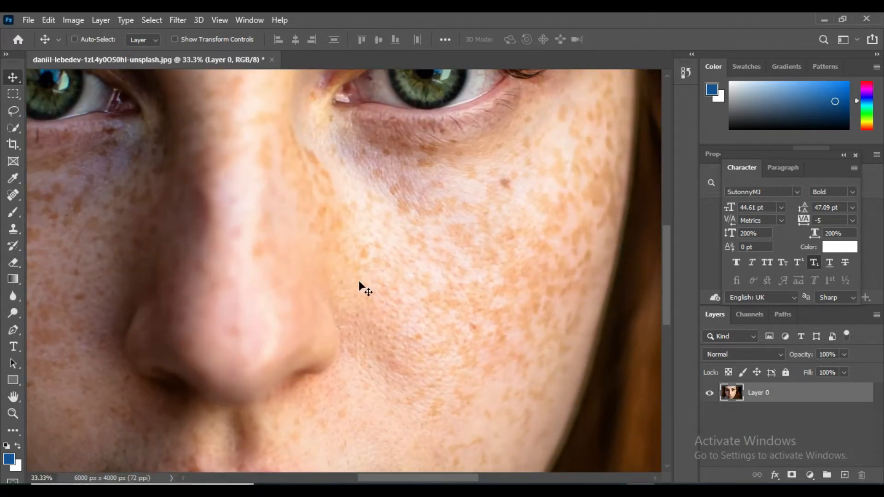
key("ctrl+0")
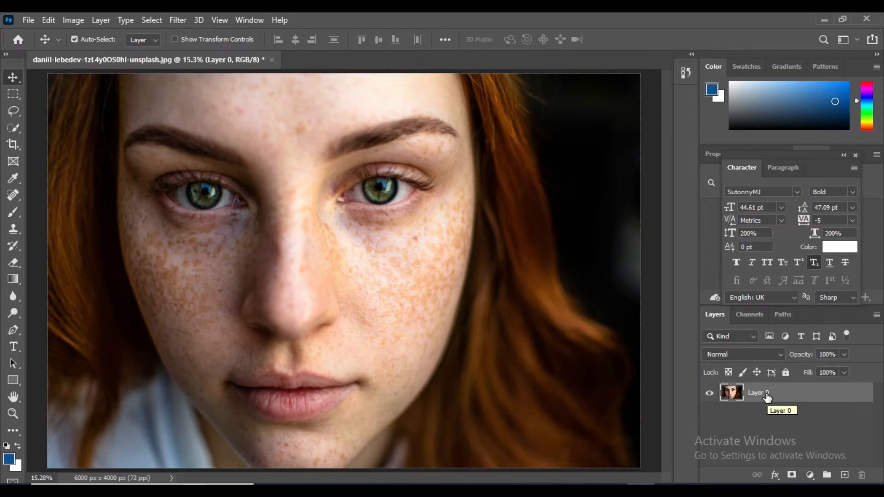
left_click_drag(818, 396, 844, 470)
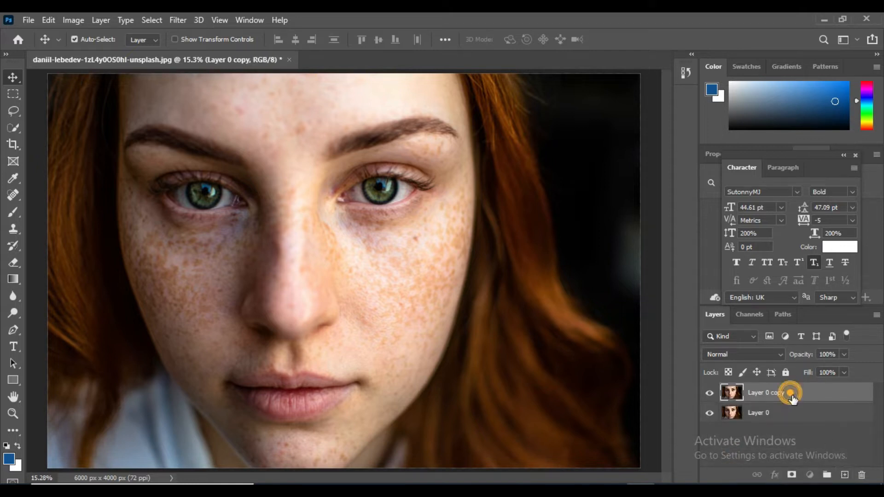
Step: Set the duplicate layer's blend mode to Vivid Light and invert its colours
left_click(758, 353)
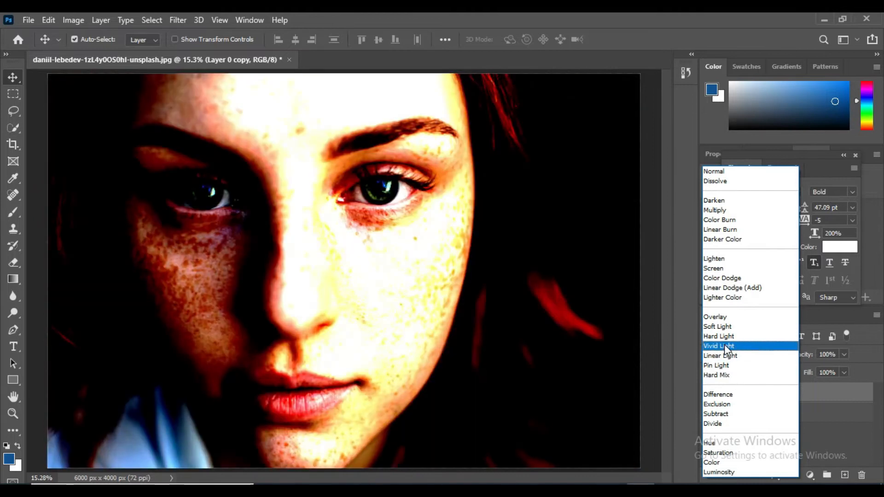
left_click(725, 345)
left_click(772, 395)
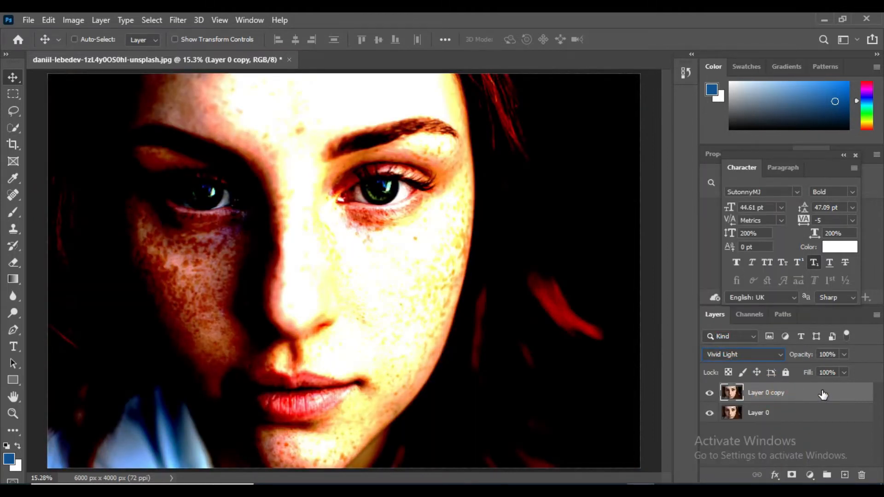
key("ctrl+i")
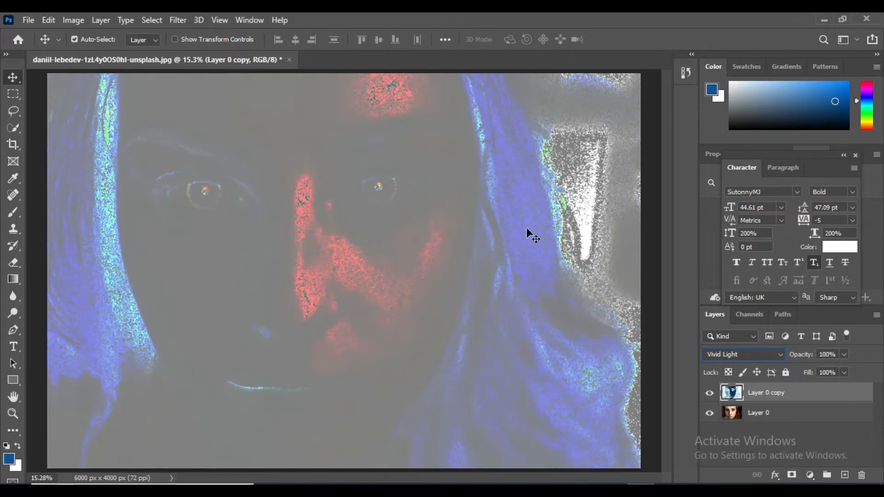
Step: Apply a High Pass filter with a radius of 36.0 pixels to the inverted duplicate layer
left_click(177, 20)
mouse_move(232, 296)
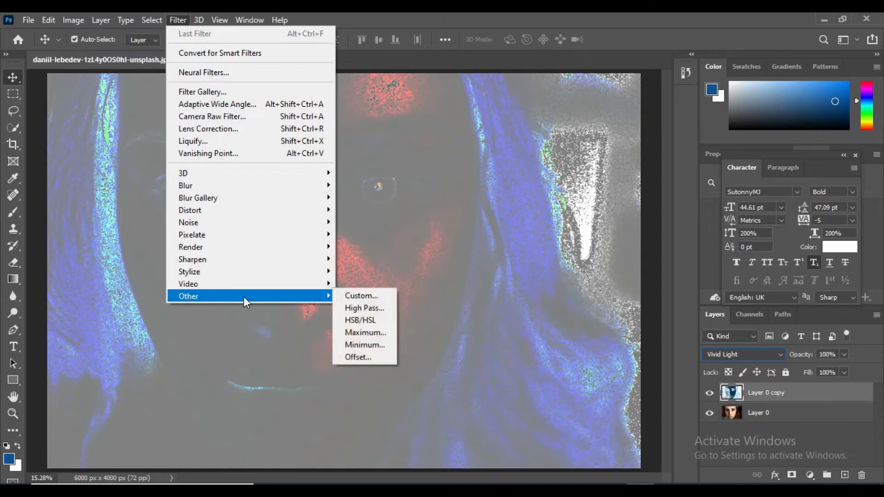
left_click(364, 307)
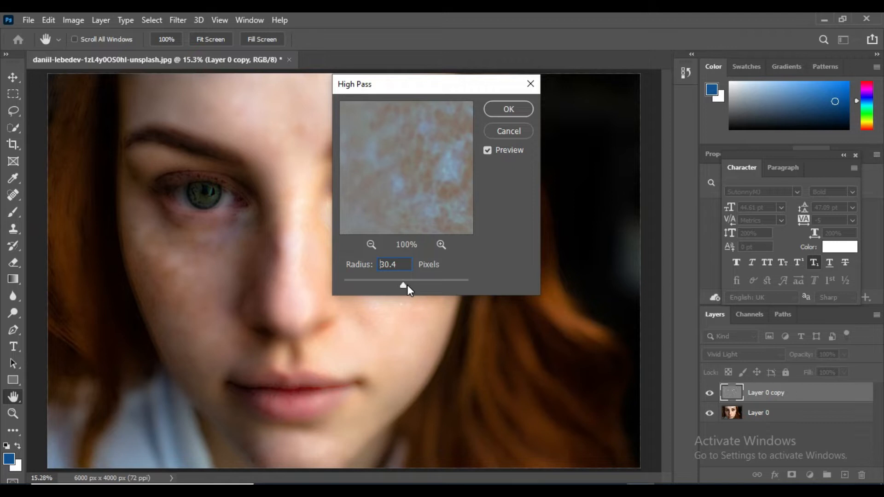
left_click_drag(407, 285, 407, 286)
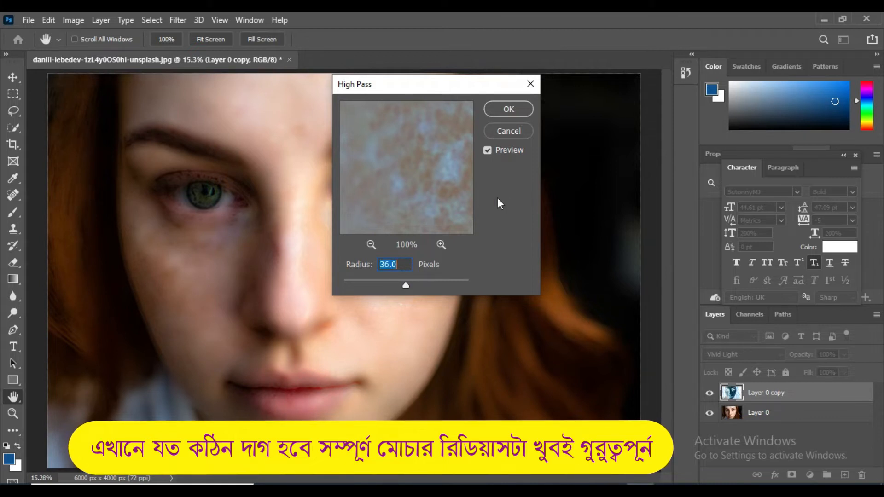
left_click(499, 109)
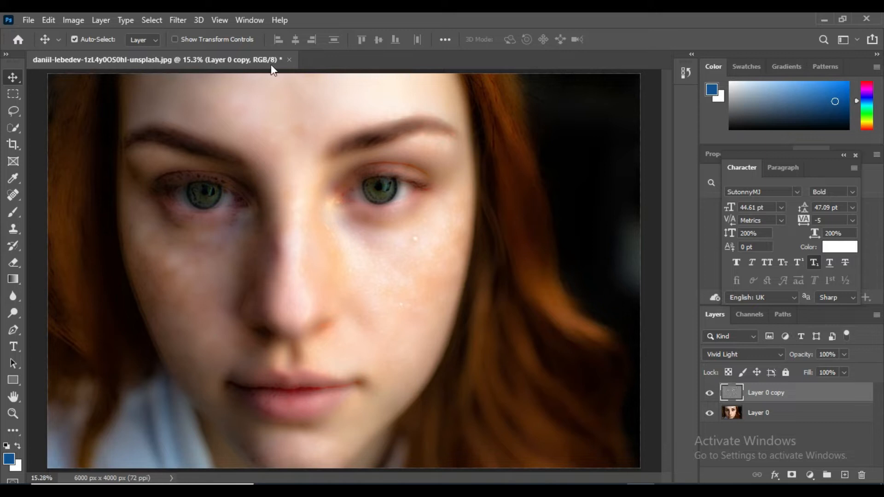
Step: Apply a light Gaussian Blur of a few pixels to the duplicate layer
left_click(175, 21)
mouse_move(248, 189)
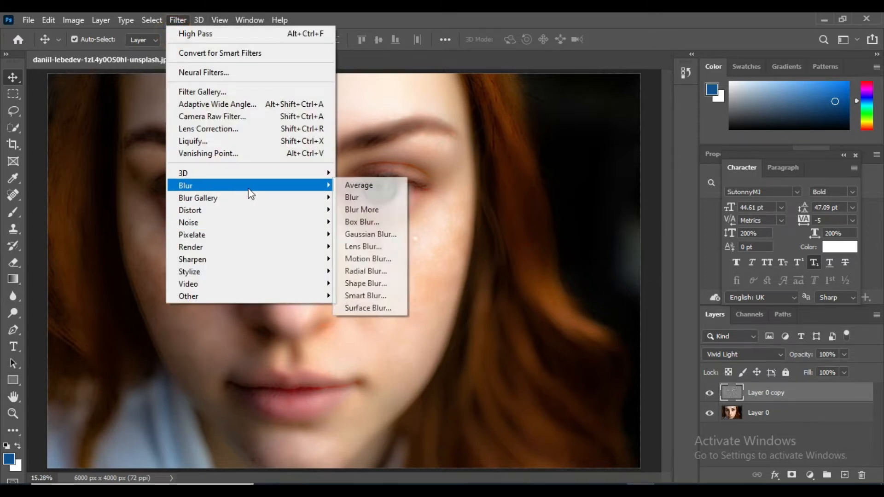
left_click(368, 235)
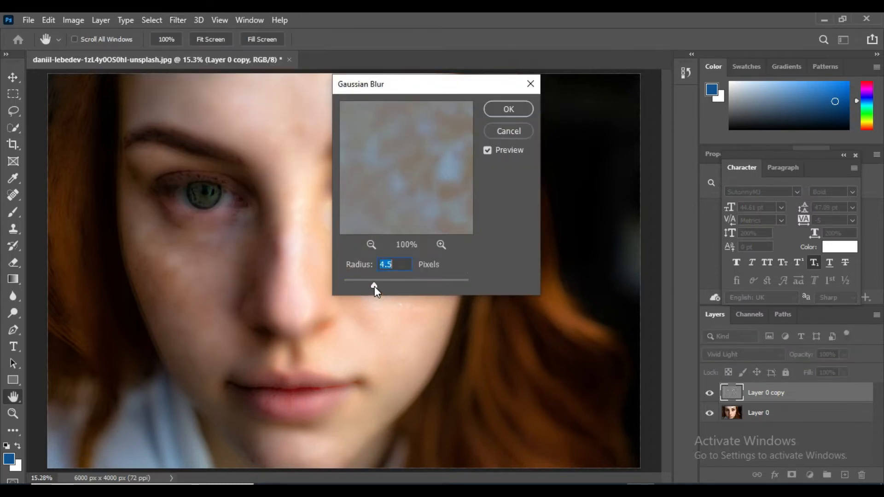
left_click_drag(360, 286, 356, 286)
left_click(506, 112)
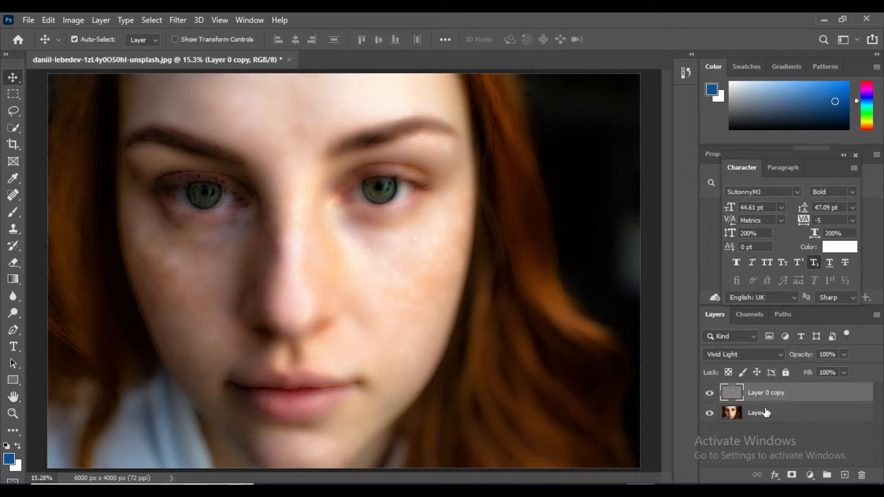
Step: Add a layer mask to the duplicate layer and invert it to black to hide the smoothing
left_click(791, 475)
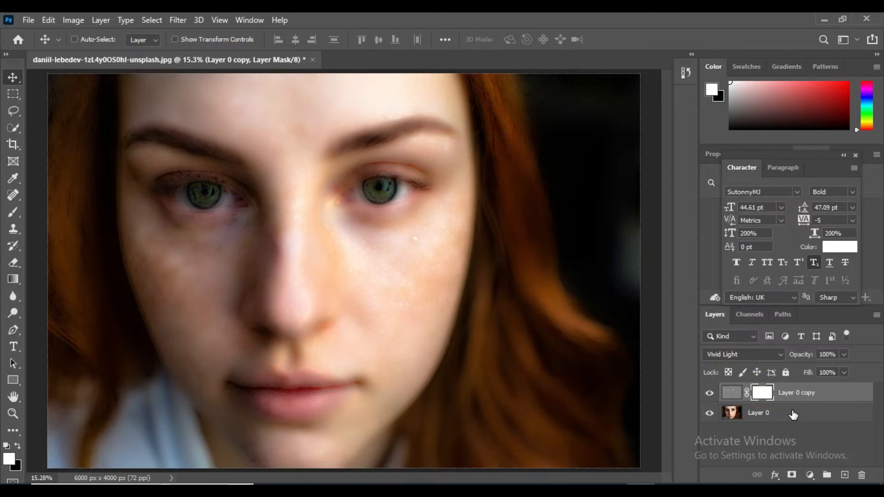
key("ctrl+i")
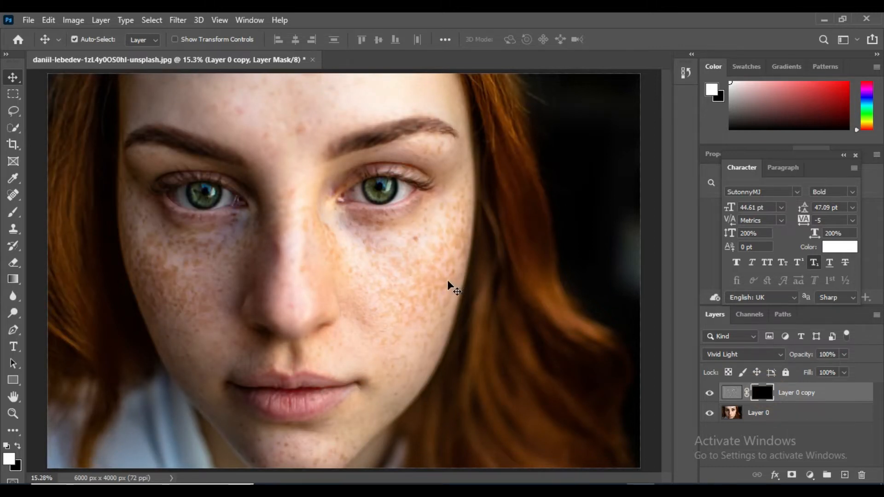
key("ctrl")
key("ctrl+minus")
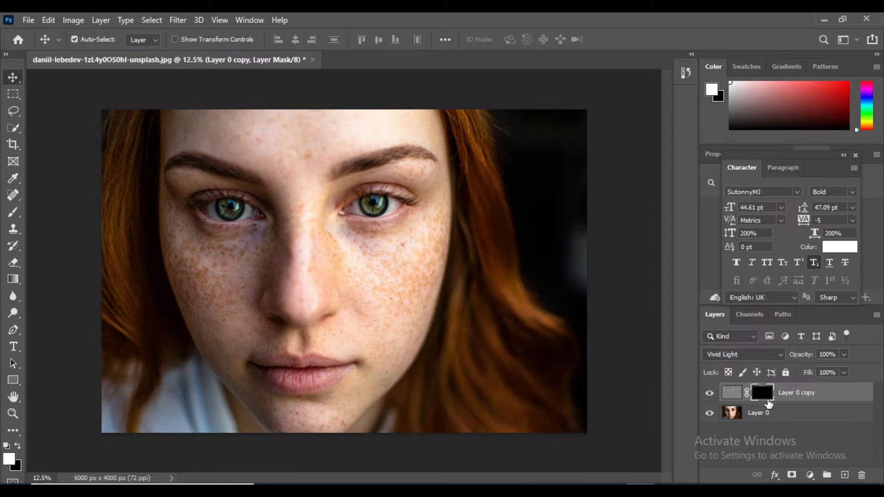
Step: Paint white on the mask with a large soft brush over the freckled cheek on the photo's left side
left_click(11, 216)
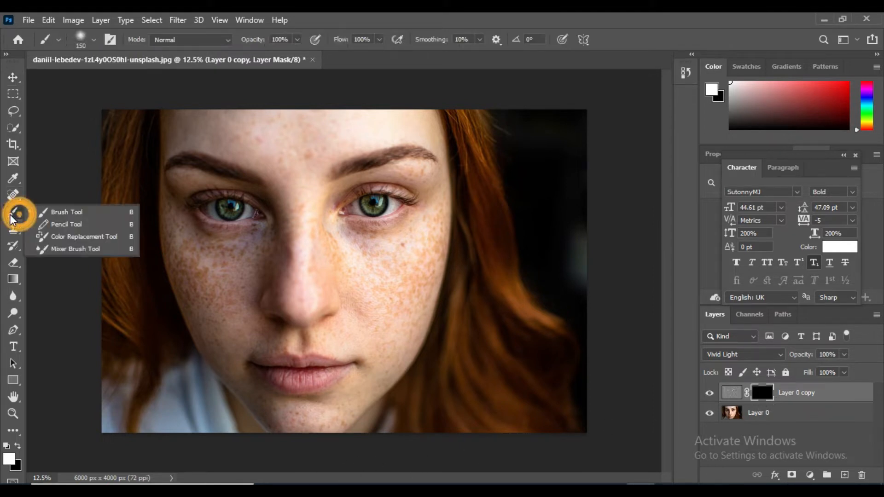
left_click(52, 215)
key("bracketright")
key("bracketright")
key("bracketright")
key("bracketright")
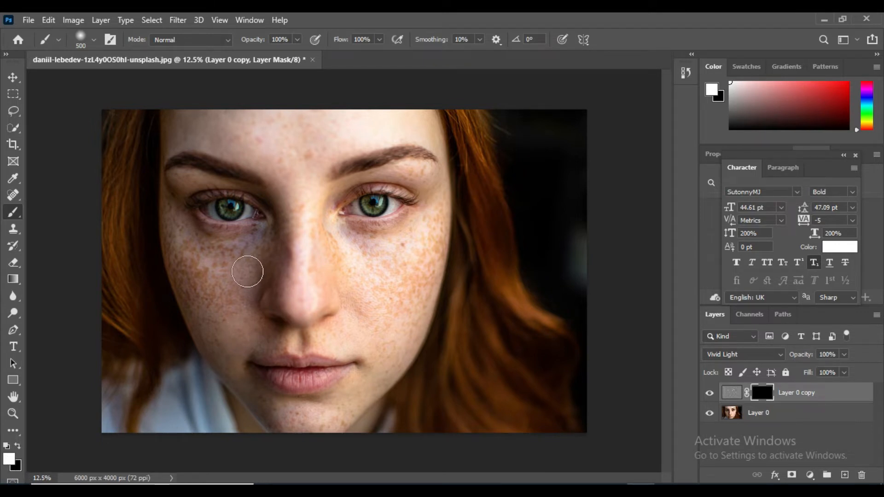
key("bracketright")
mouse_move(245, 272)
left_mouse_down()
mouse_move(221, 280)
mouse_move(205, 304)
mouse_move(205, 270)
mouse_move(188, 261)
mouse_move(195, 298)
mouse_move(227, 322)
left_mouse_up()
Step: Continue smoothing the cheek on the photo's left side, setting the brush to 400 px, 91% opacity and 90% flow
key("bracketleft")
key("bracketleft")
left_click(299, 39)
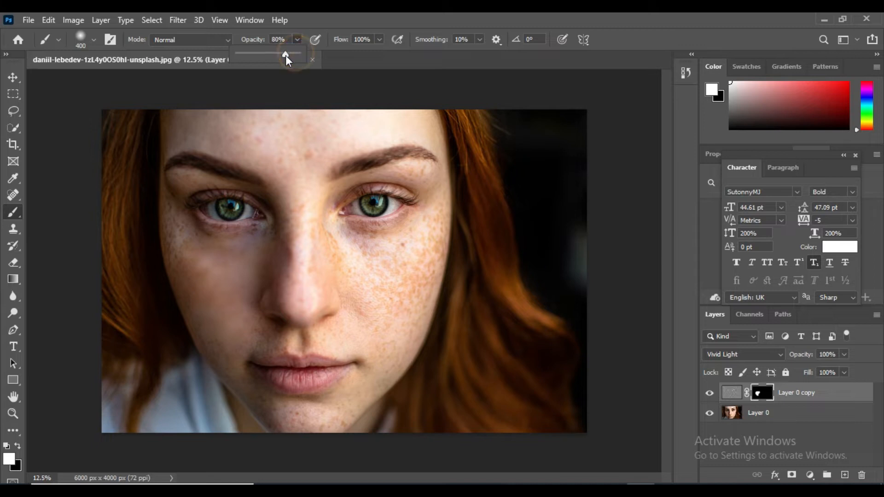
left_click(379, 39)
left_click_drag(380, 54, 373, 54)
mouse_move(211, 258)
left_mouse_down()
mouse_move(178, 267)
mouse_move(181, 212)
mouse_move(168, 213)
mouse_move(175, 269)
mouse_move(189, 268)
mouse_move(162, 263)
mouse_move(215, 267)
left_mouse_up()
key("9")
key("1")
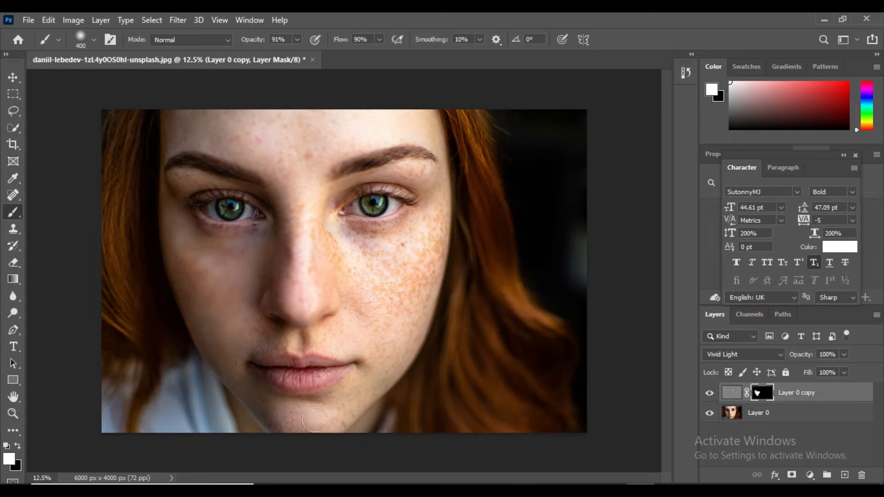
Step: Paint white on the mask over the chin, the nose, the other cheek and the skin beneath that eye
mouse_move(379, 381)
left_mouse_down()
mouse_move(405, 307)
mouse_move(402, 268)
mouse_move(338, 271)
mouse_move(336, 239)
mouse_move(372, 297)
mouse_move(360, 302)
mouse_move(367, 305)
mouse_move(409, 284)
mouse_move(433, 250)
mouse_move(409, 326)
mouse_move(404, 301)
mouse_move(371, 325)
mouse_move(347, 332)
left_mouse_up()
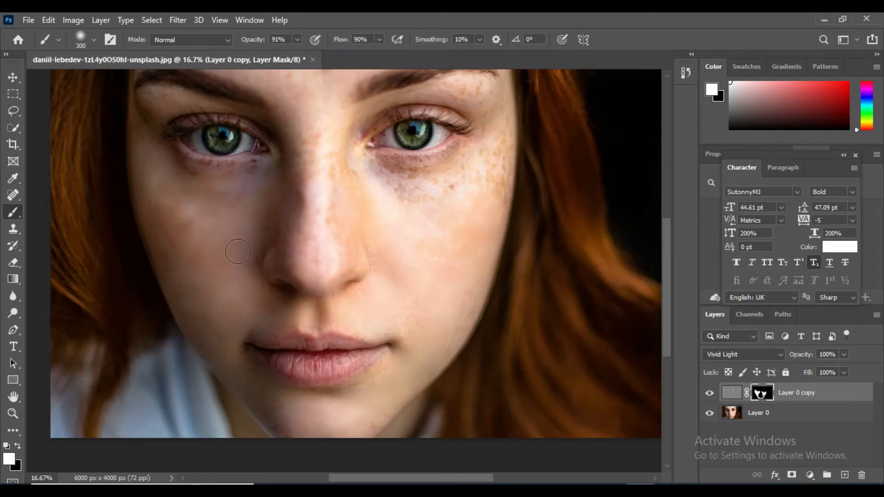
mouse_move(332, 173)
left_mouse_down()
mouse_move(355, 186)
mouse_move(316, 253)
mouse_move(304, 175)
mouse_move(210, 118)
left_mouse_up()
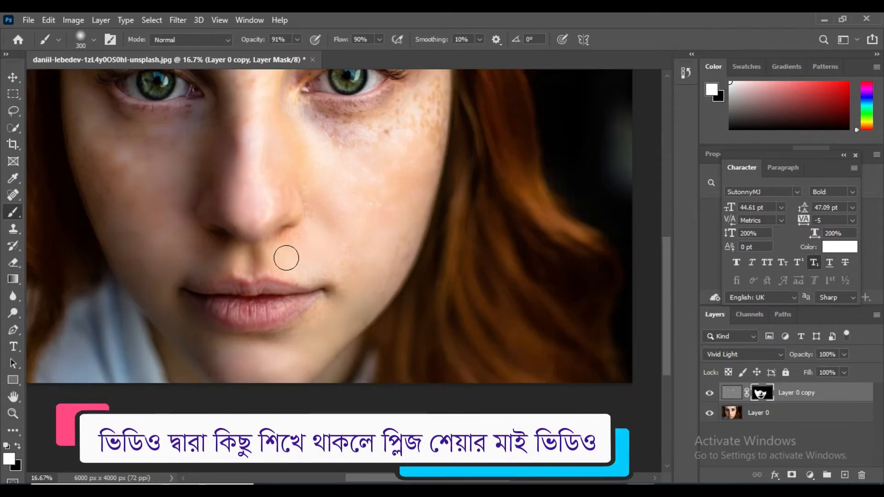
left_click_drag(387, 225, 357, 299)
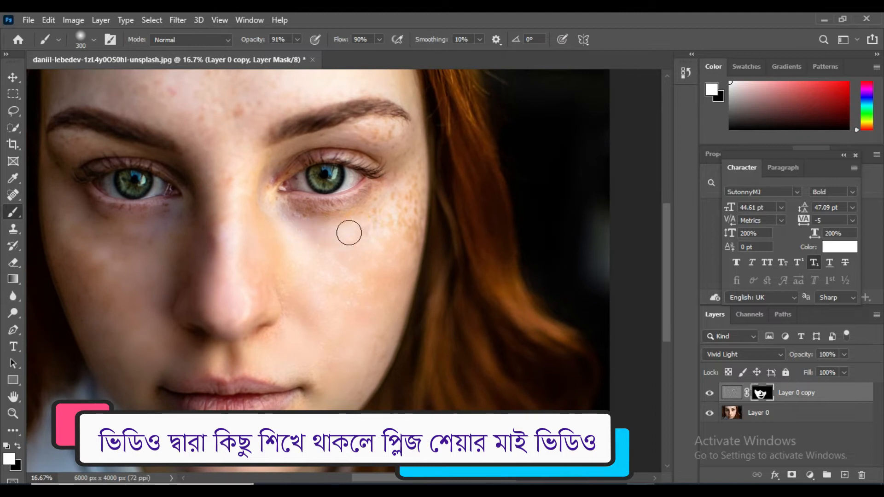
mouse_move(386, 234)
left_mouse_down()
mouse_move(412, 185)
mouse_move(407, 234)
left_mouse_up()
mouse_move(332, 265)
left_mouse_down()
mouse_move(314, 353)
mouse_move(319, 347)
left_mouse_up()
mouse_move(394, 252)
left_mouse_down()
mouse_move(390, 234)
mouse_move(366, 213)
mouse_move(247, 236)
mouse_move(233, 264)
mouse_move(232, 255)
mouse_move(250, 291)
mouse_move(313, 298)
mouse_move(270, 302)
mouse_move(254, 249)
left_mouse_up()
Step: Paint the mask along the nose bridge with a 250 px brush and across the forehead with a larger one
key("[")
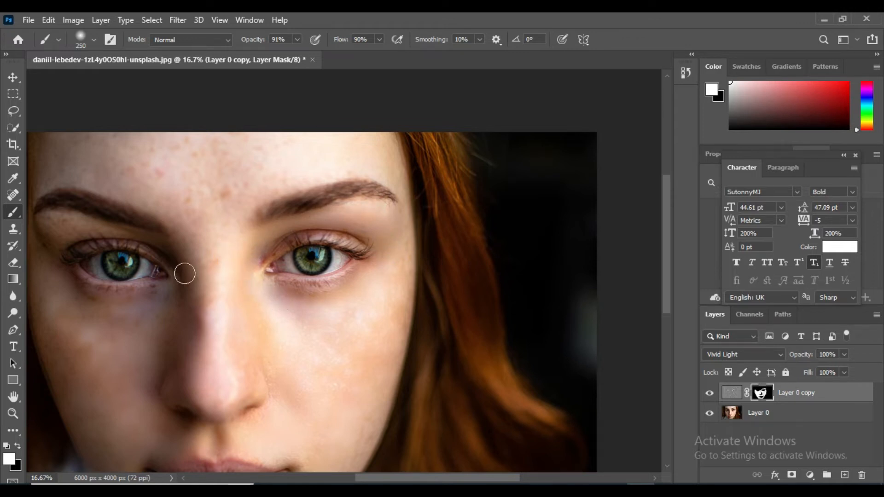
left_click_drag(214, 226, 212, 299)
key("bracketright")
key("bracketright")
key("bracketright")
mouse_move(127, 220)
left_mouse_down()
mouse_move(207, 208)
mouse_move(289, 210)
mouse_move(264, 230)
mouse_move(329, 219)
mouse_move(292, 229)
left_mouse_up()
left_click_drag(203, 251, 304, 228)
Step: Reduce the brush to 250 px and smooth the remaining skin around the eyes, brows and nose on the mask
key("bracketleft")
key("bracketleft")
key("bracketleft")
left_click_drag(170, 267, 140, 279)
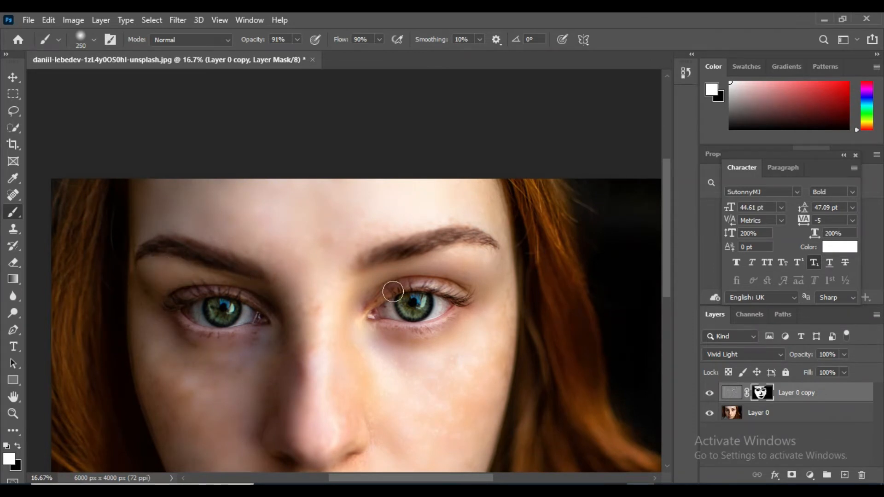
left_click_drag(176, 272, 138, 277)
left_click(225, 216)
left_click(300, 293)
key("ctrl+0")
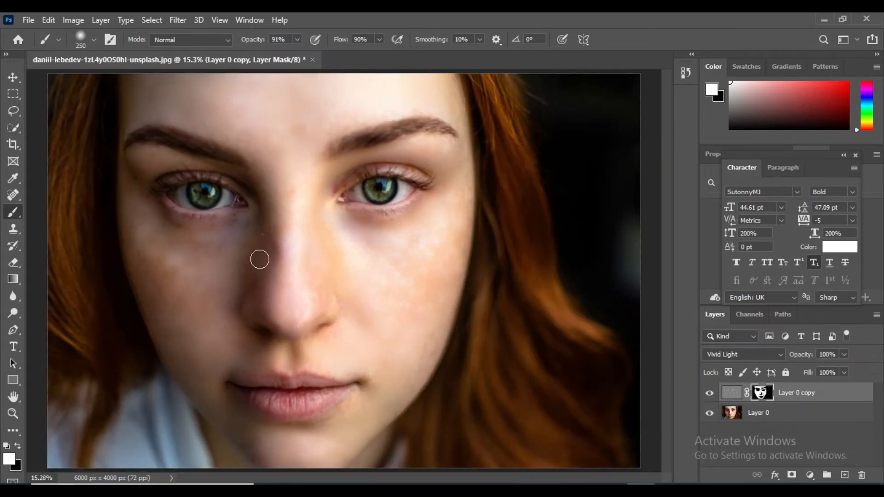
Step: Toggle the retouched layer off and on to compare the skin, and dab the mask once on the upper forehead
left_click(709, 393)
left_click(709, 395)
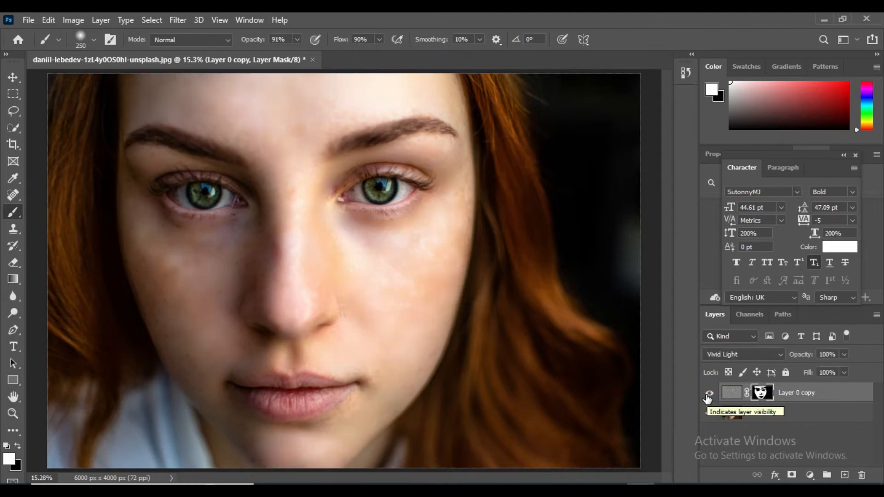
key("ctrl+minus")
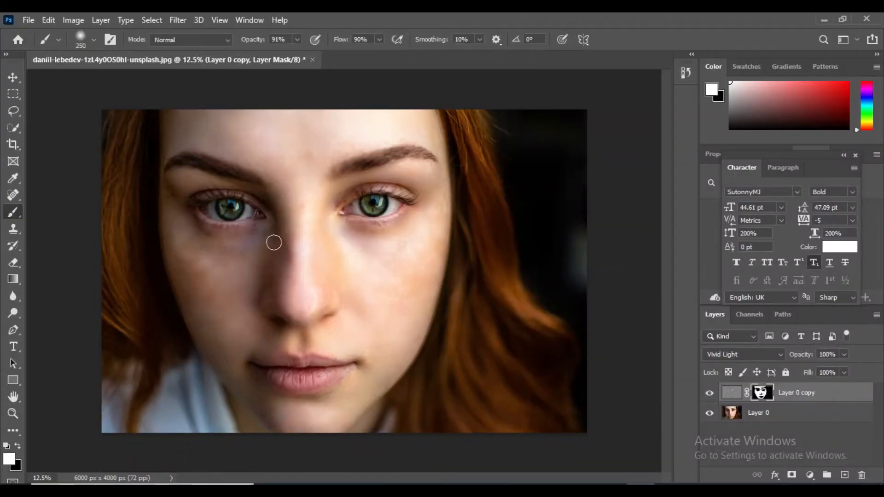
left_click(302, 140)
key("ctrl+0")
key("ctrl+minus")
Step: Apply the layer mask to the retouched copy and merge it with Layer 0
right_click(768, 395)
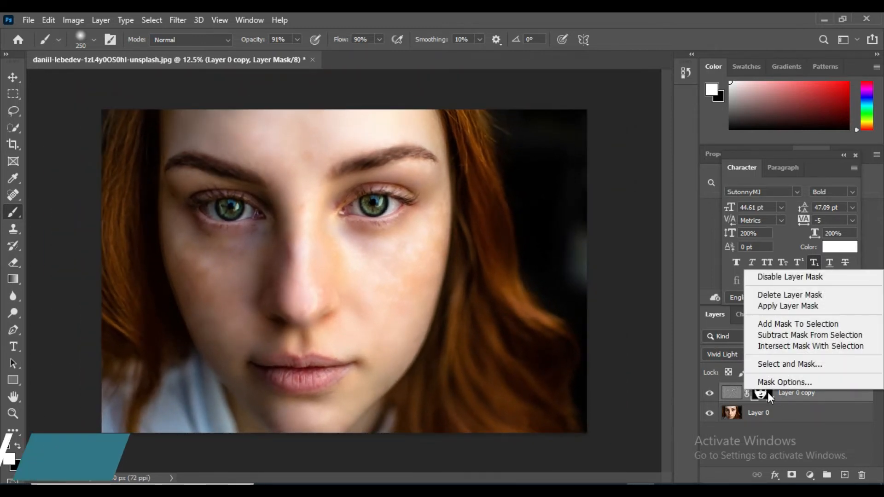
left_click(790, 305)
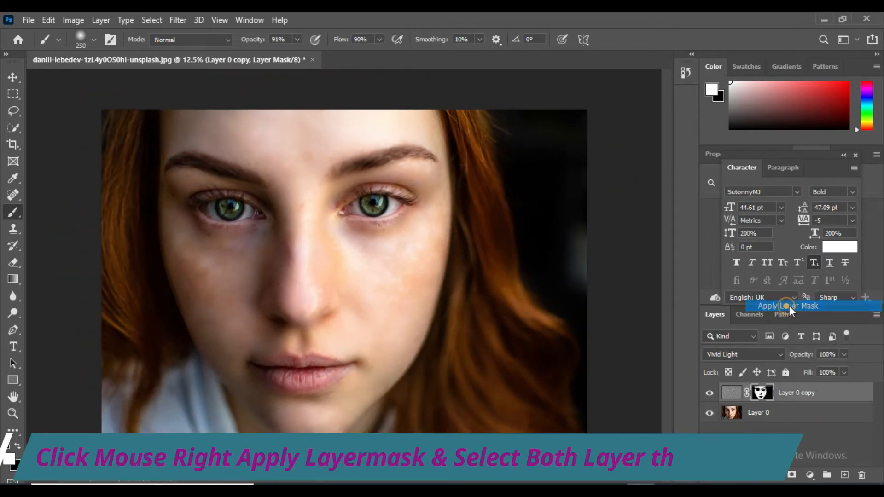
left_click(766, 412, "shift")
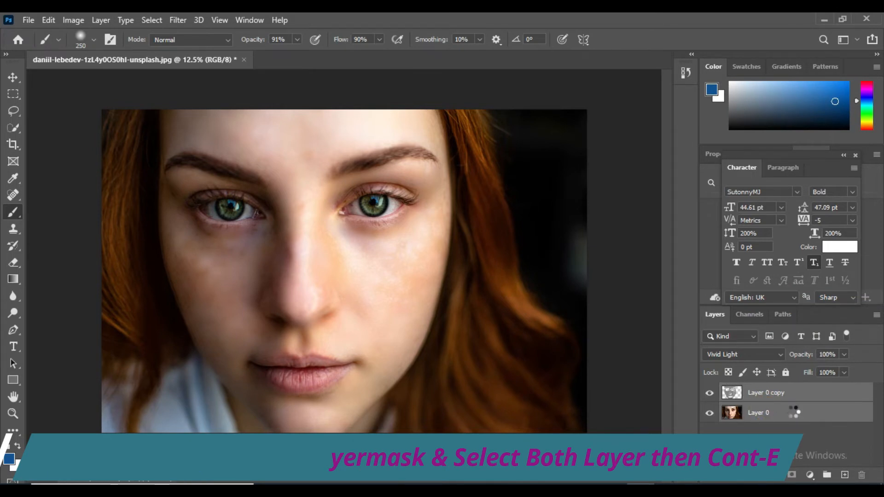
key("ctrl+e")
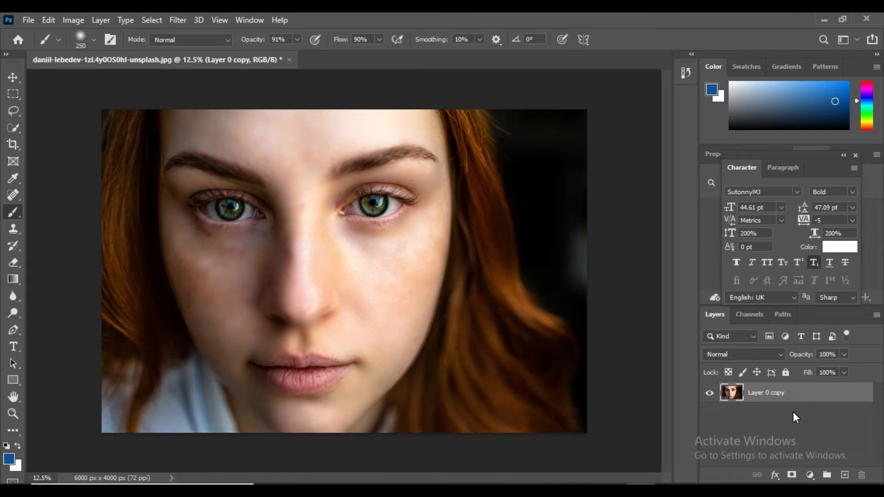
Step: Duplicate the merged layer twice and select the topmost copy
key("ctrl+j")
key("ctrl+j")
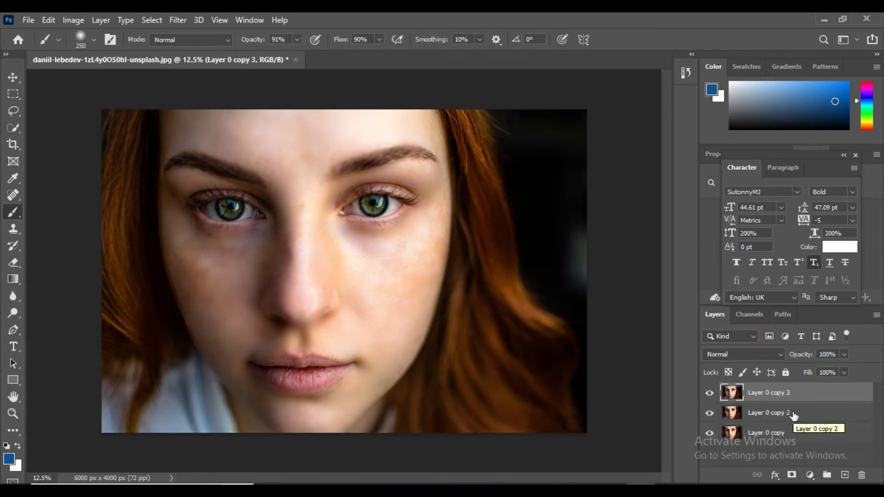
left_click(792, 397)
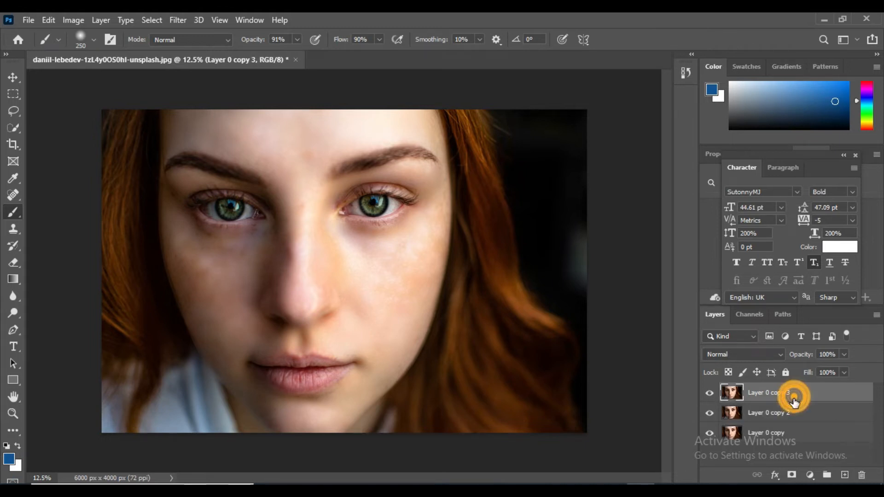
key("ctrl+minus")
left_click(270, 286, "ctrl")
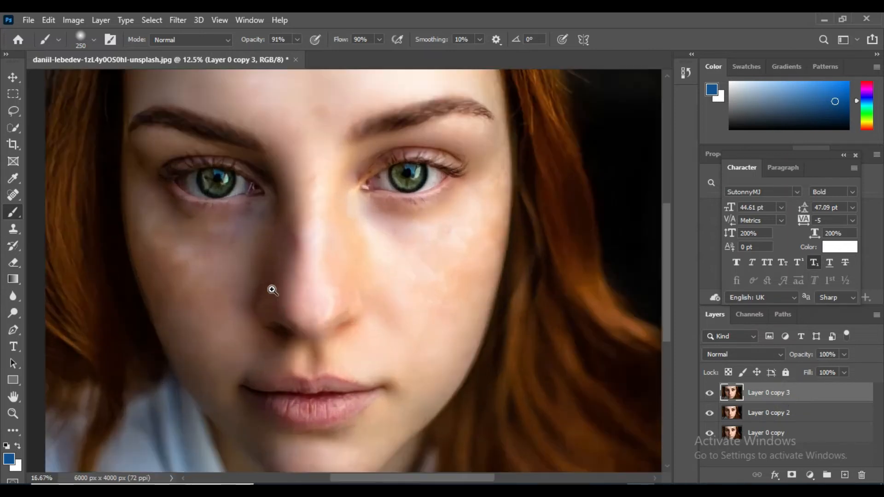
Step: Toggle the two upper layer copies off and on to compare them with the base layer
key("ctrl+minus")
key("ctrl+minus")
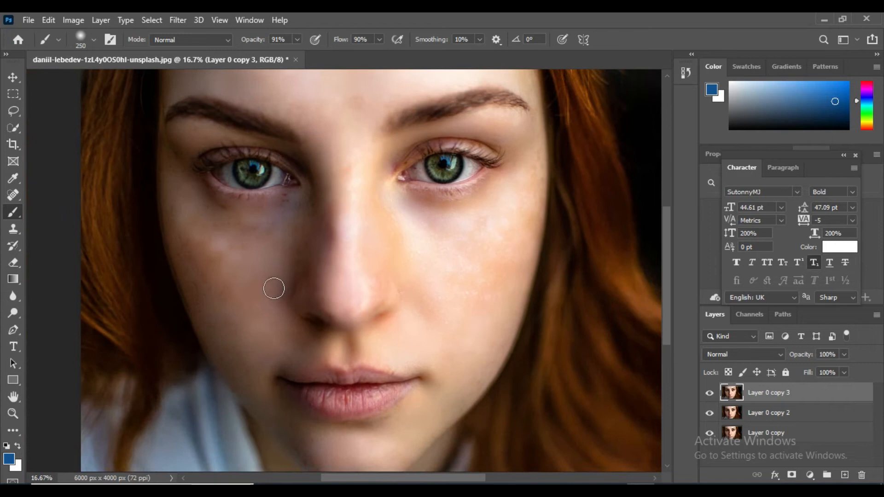
left_click(709, 393)
left_click(710, 413)
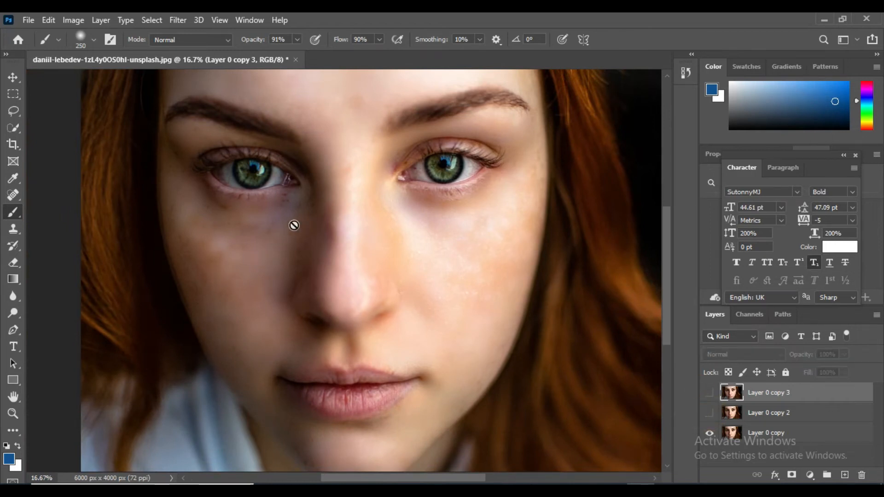
left_click(710, 413)
left_click(710, 392)
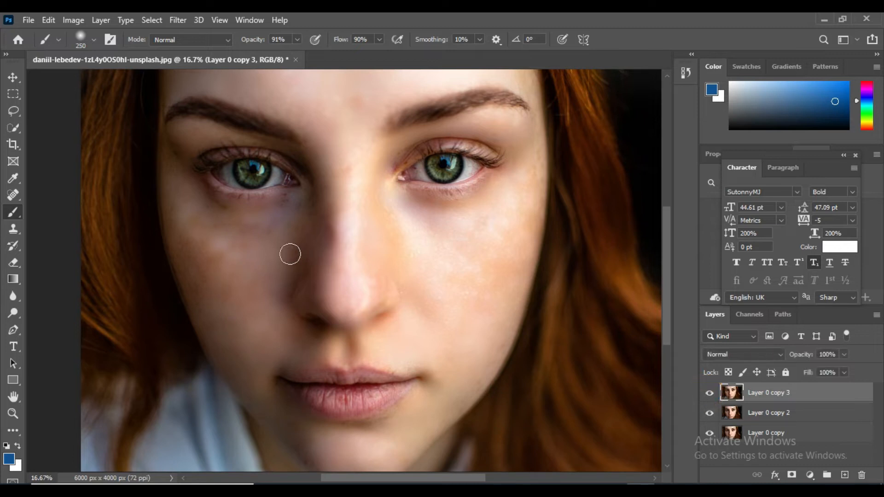
scroll(450, 279, "down", 1)
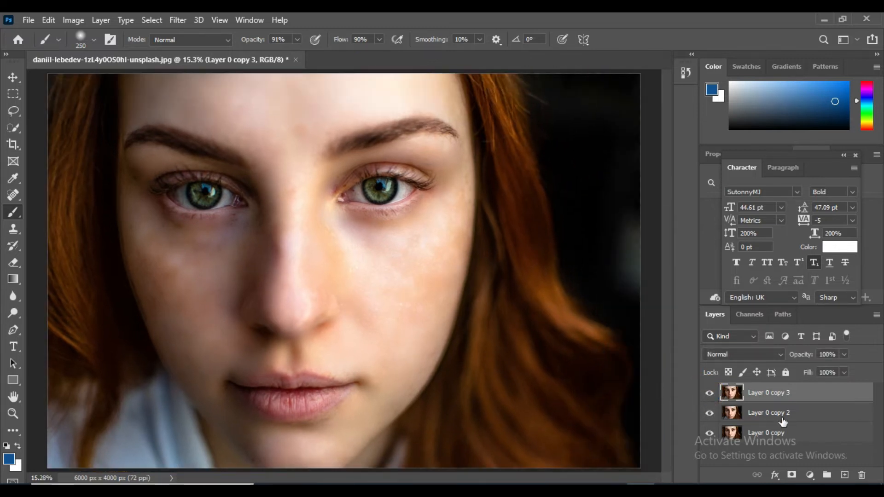
Step: Hide Layer 0 copy 2, then set Layer 0 copy 3 to Vivid Light blending and invert its colours
left_click(710, 413)
key("ctrl+minus")
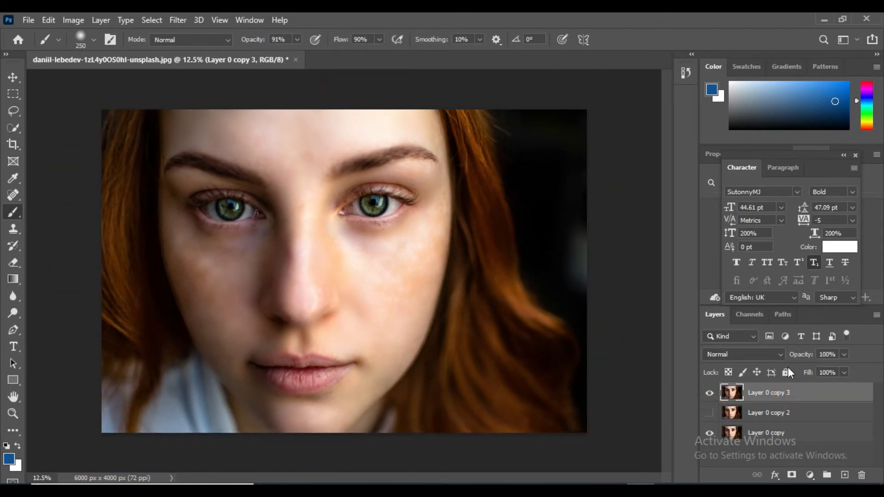
left_click(737, 354)
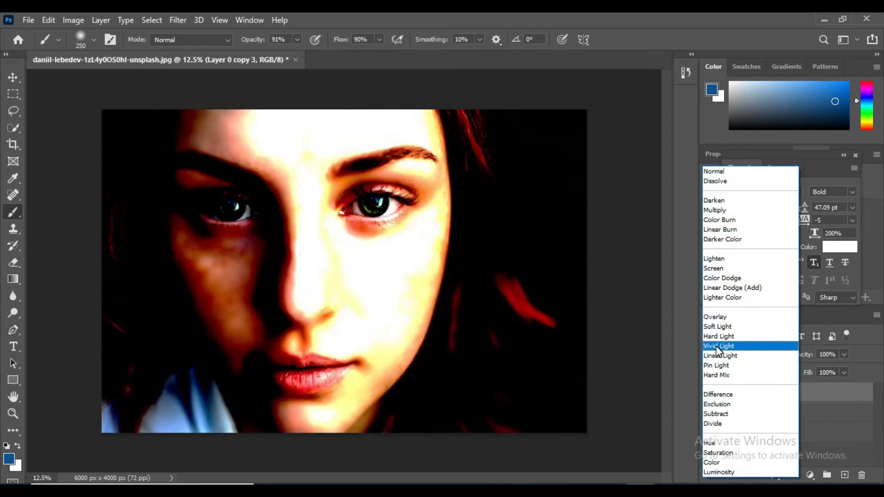
left_click(716, 346)
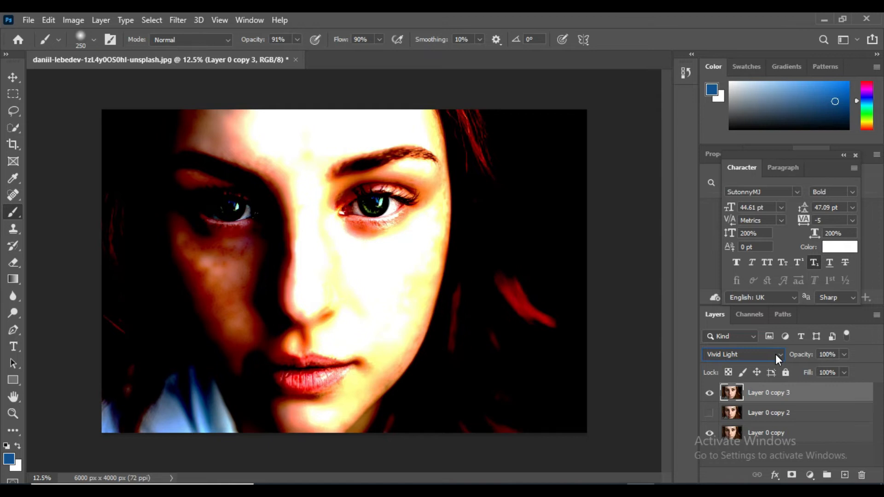
key("ctrl+i")
Step: Apply a High Pass filter with a radius of about 37 pixels to the inverted Vivid Light copy
left_click(175, 19)
mouse_move(208, 184)
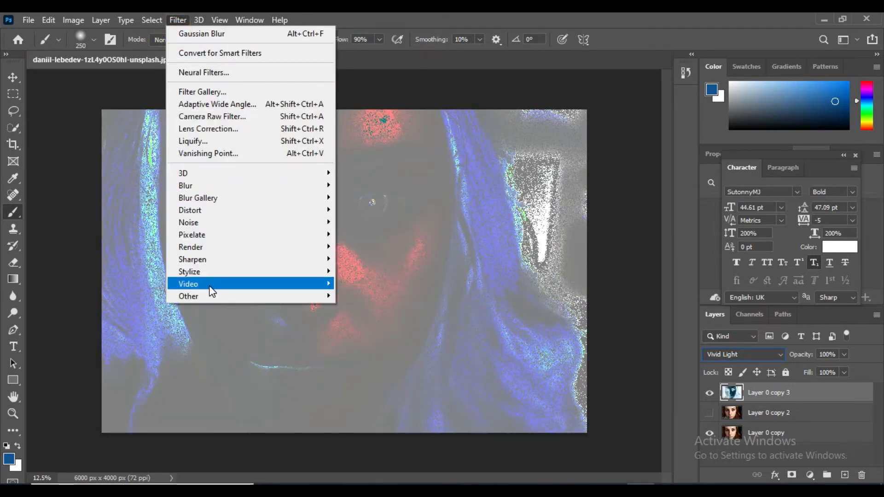
mouse_move(200, 297)
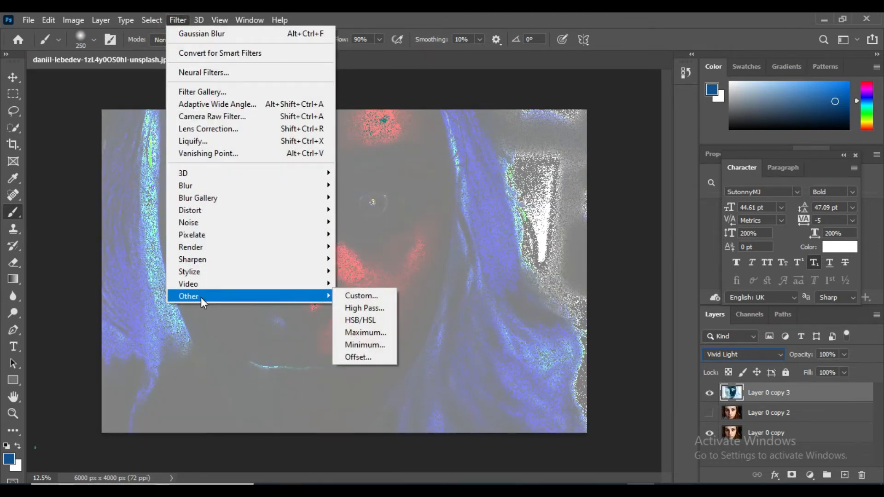
left_click(352, 308)
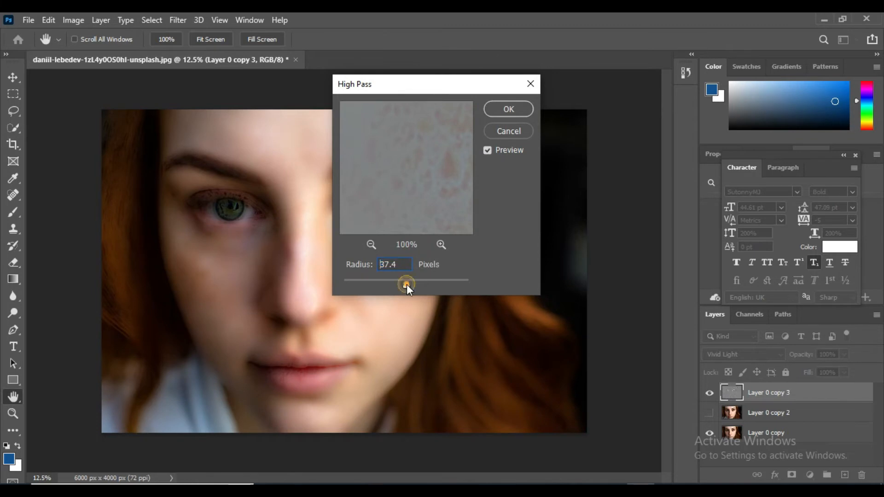
left_click_drag(397, 287, 405, 286)
left_click(387, 264)
key("Return")
key("b")
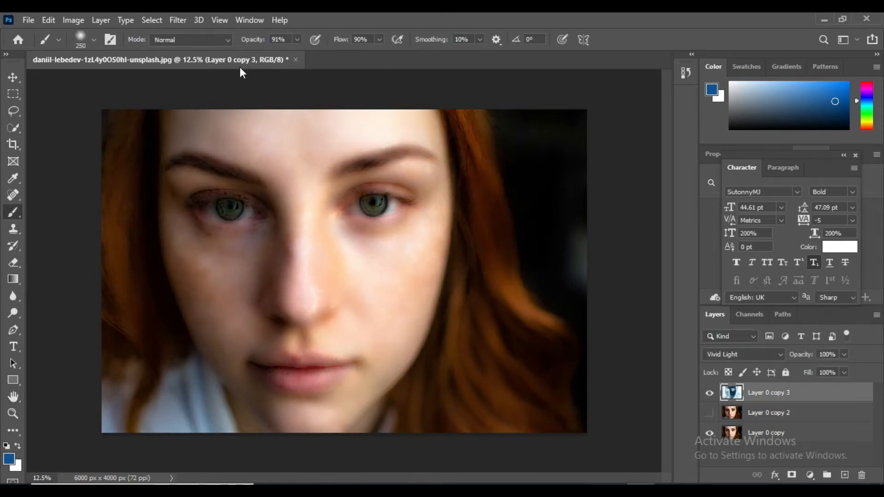
Step: Apply a slight Gaussian Blur to the high-pass copy to bring back fine skin texture
left_click(184, 24)
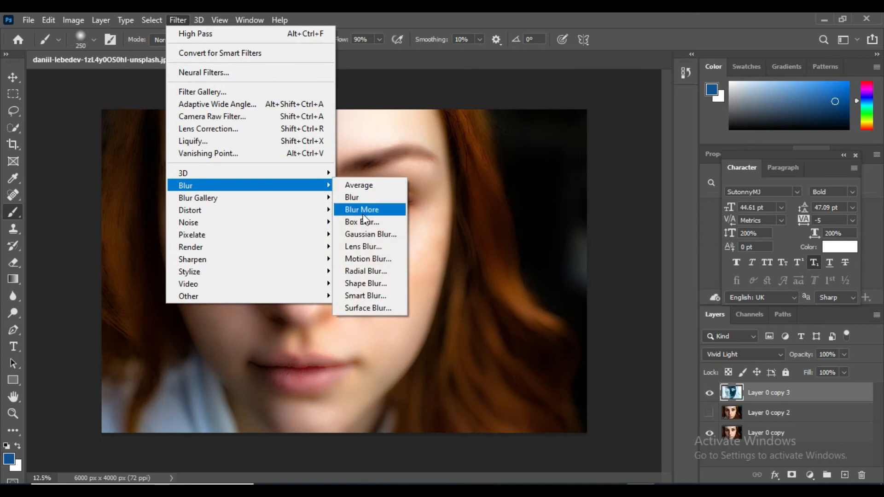
left_click(362, 238)
left_click_drag(355, 287, 350, 285)
left_click(510, 109)
key("b")
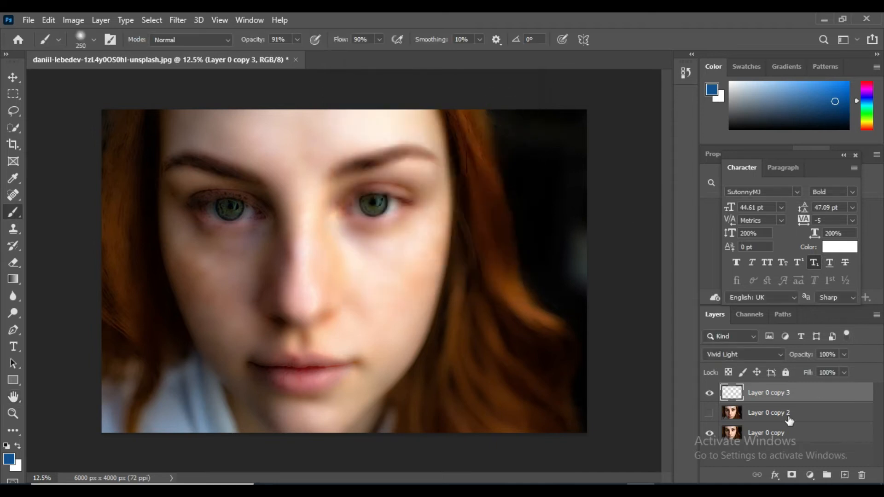
Step: Add a layer mask to Layer 0 copy 3, invert it to black, and activate the Brush tool
left_click(792, 475)
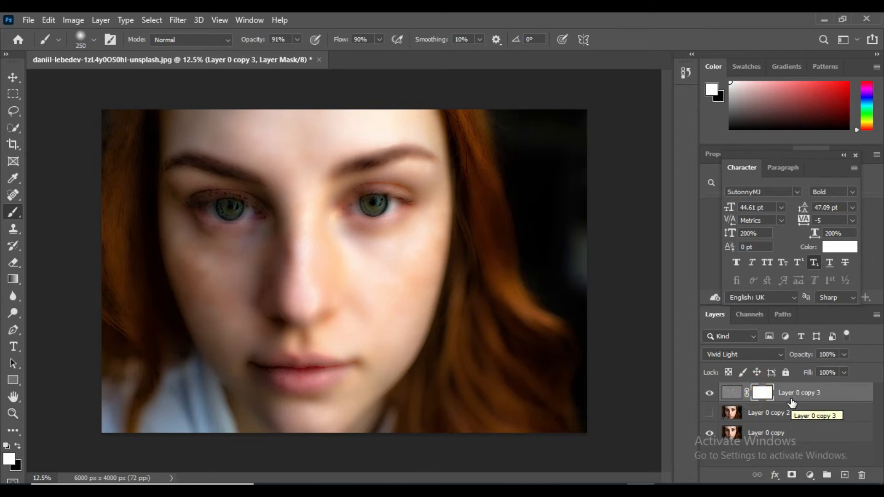
key("ctrl+i")
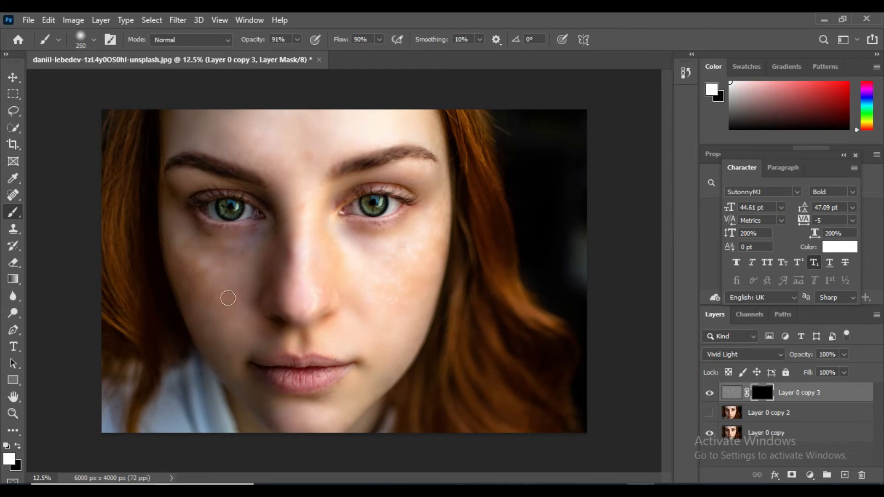
right_click(10, 211)
left_click(46, 213)
Step: Paint white on the mask with a 400 px brush to smooth the cheeks and forehead
scroll(235, 273, "up", 1)
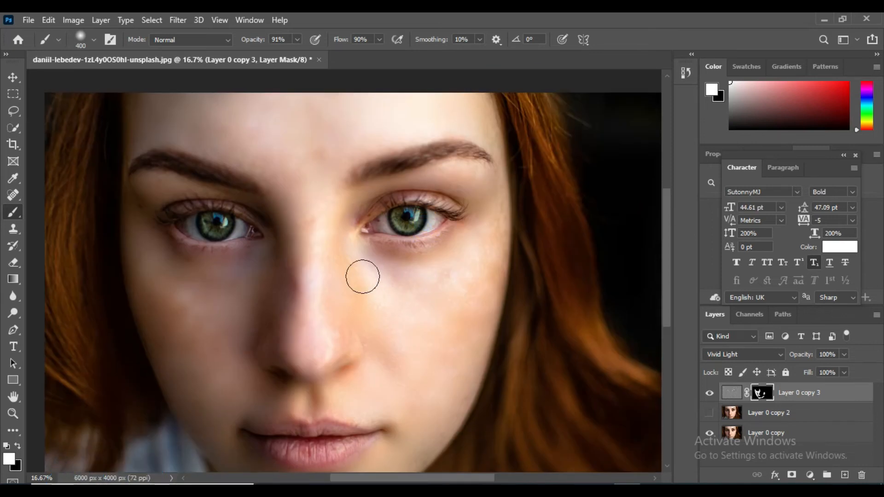
mouse_move(437, 398)
left_mouse_down()
mouse_move(466, 371)
mouse_move(485, 294)
left_mouse_up()
left_click_drag(280, 220, 255, 330)
left_click_drag(272, 245, 191, 233)
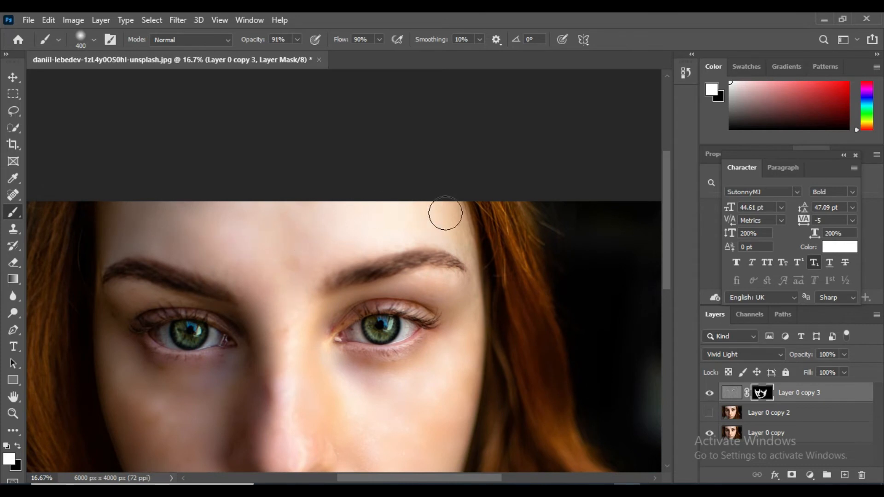
Step: Reduce the brush to 200 px and smooth the skin under the eyes and beside the nose on the mask
left_click_drag(276, 355, 301, 314)
key("bracketleft")
key("bracketleft")
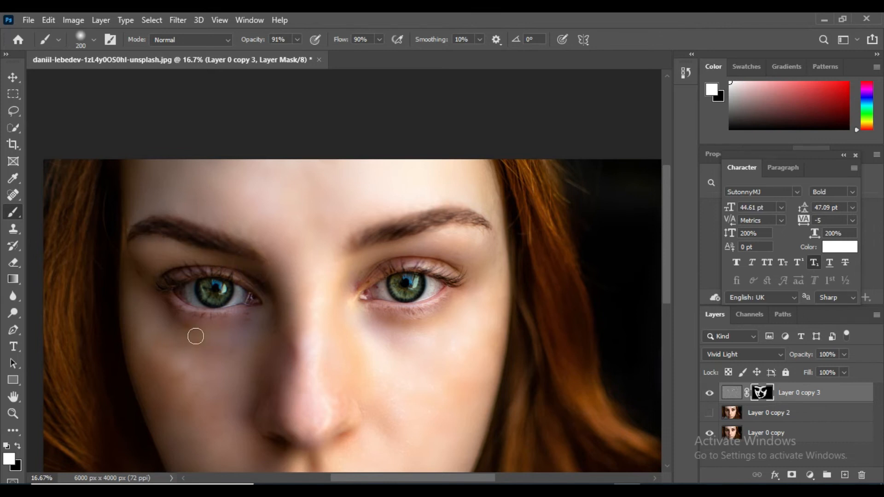
left_click_drag(236, 384, 233, 304)
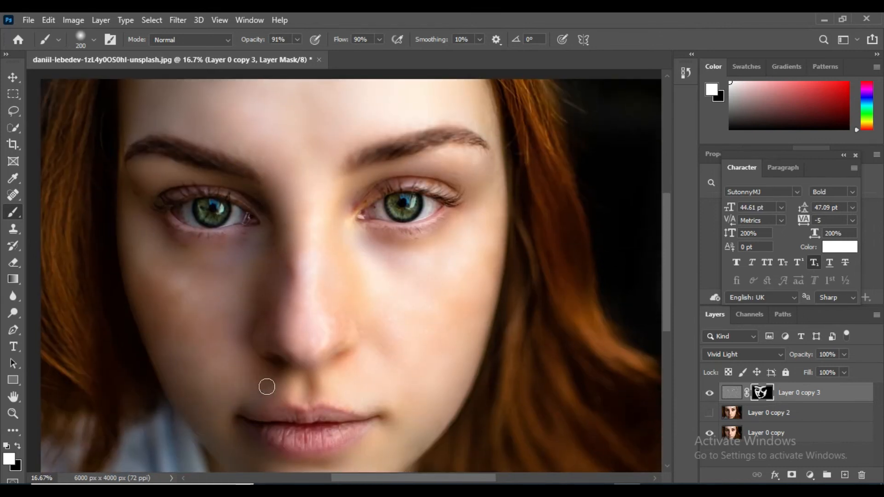
Step: Reduce the brush to 150 px and 125 px to smooth the skin between the nose and upper lip on the mask
scroll(289, 382, "up", 2)
key("bracketleft")
key("bracketleft")
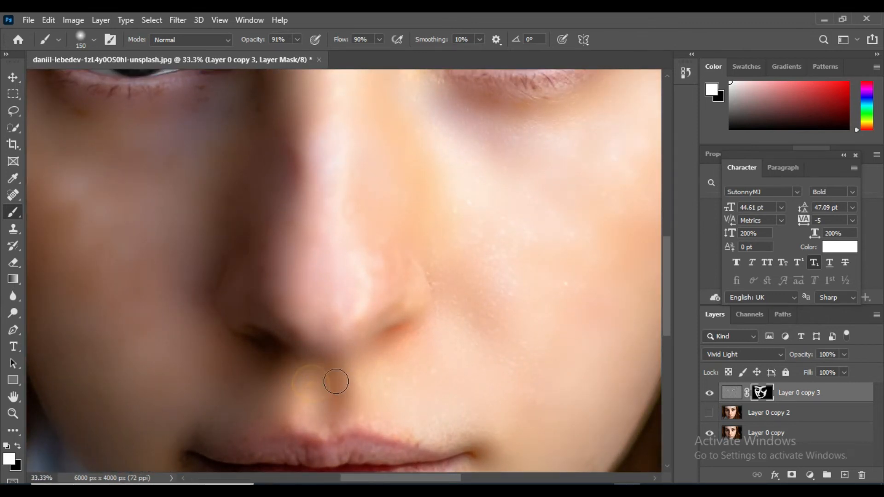
key("bracketleft")
Step: Select all three portrait layers, from Layer 0 copy 3 to Layer 0 copy, and merge them into one
key("ctrl+minus")
key("ctrl+minus")
key("ctrl+minus")
key("ctrl+minus")
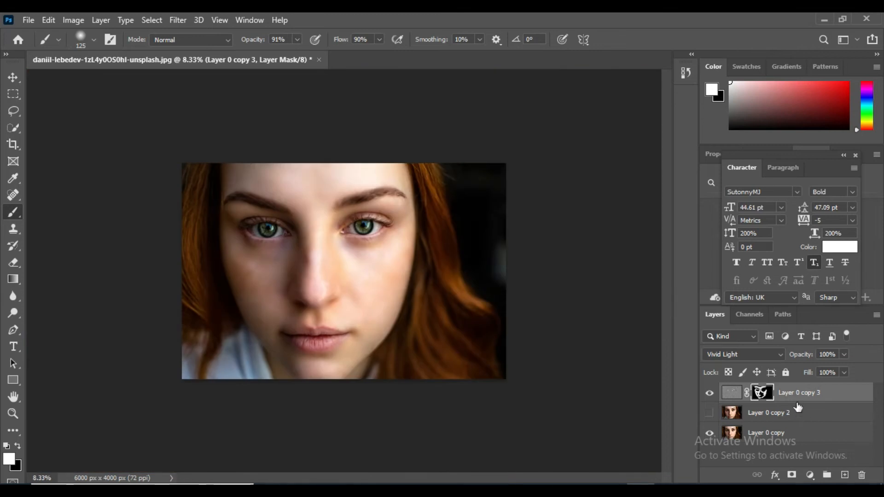
left_click(784, 433, "shift")
key("ctrl+e")
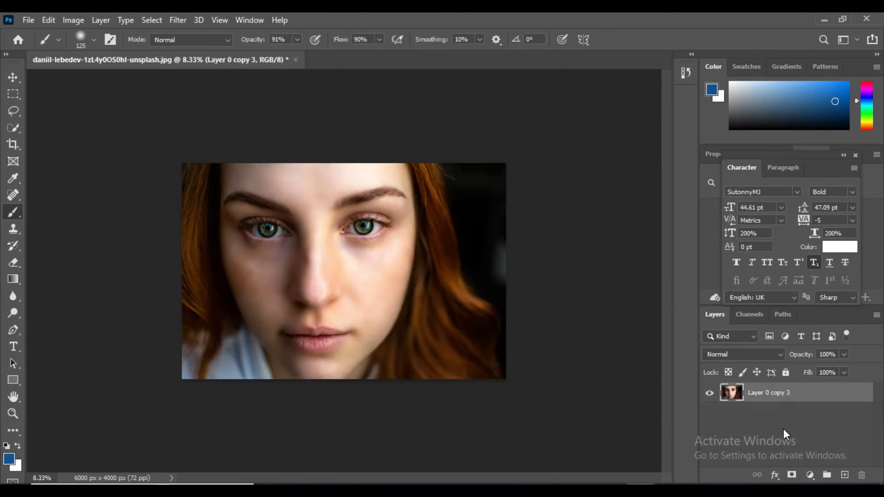
Step: Start a Pen tool path at the image-right mouth corner and curve it along the upper lip to the nearer peak
left_click(338, 331, "ctrl")
left_click(339, 331, "ctrl")
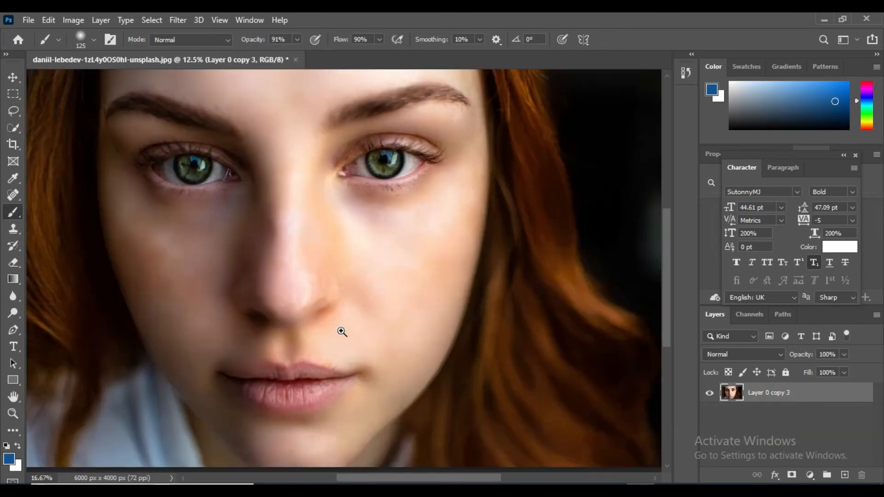
left_click(341, 331, "ctrl")
left_click_drag(342, 378, 438, 300)
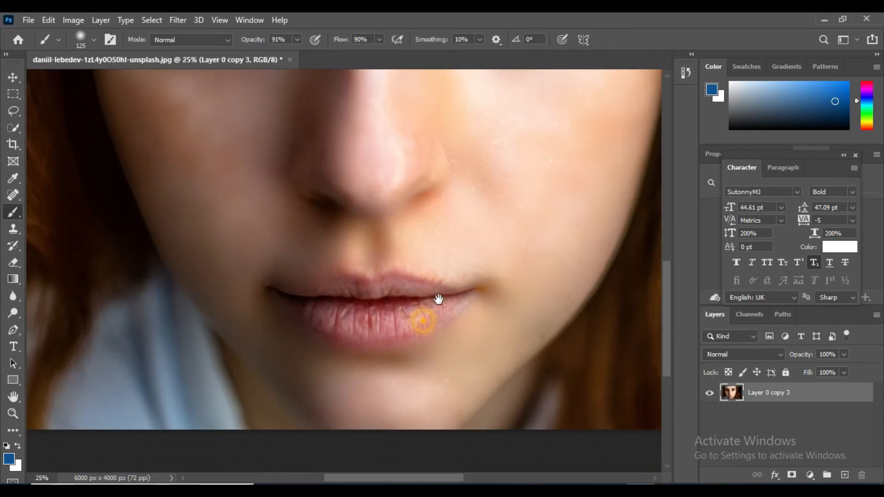
key("p")
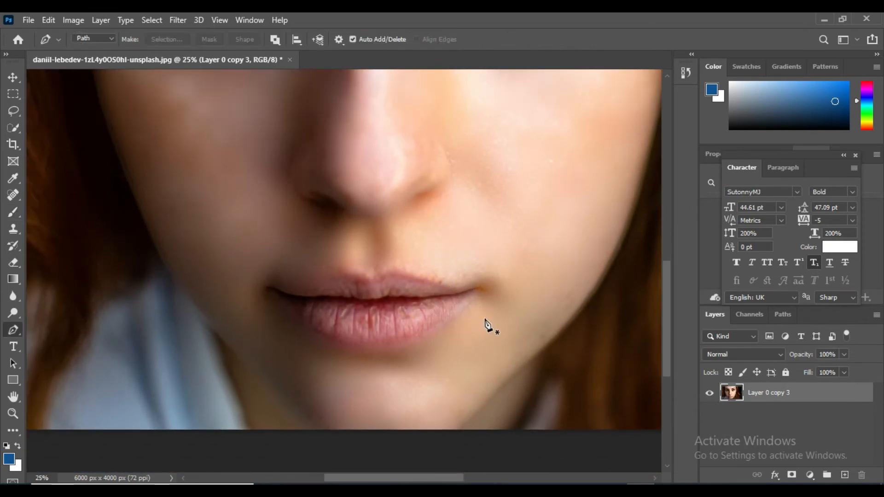
left_click(473, 290)
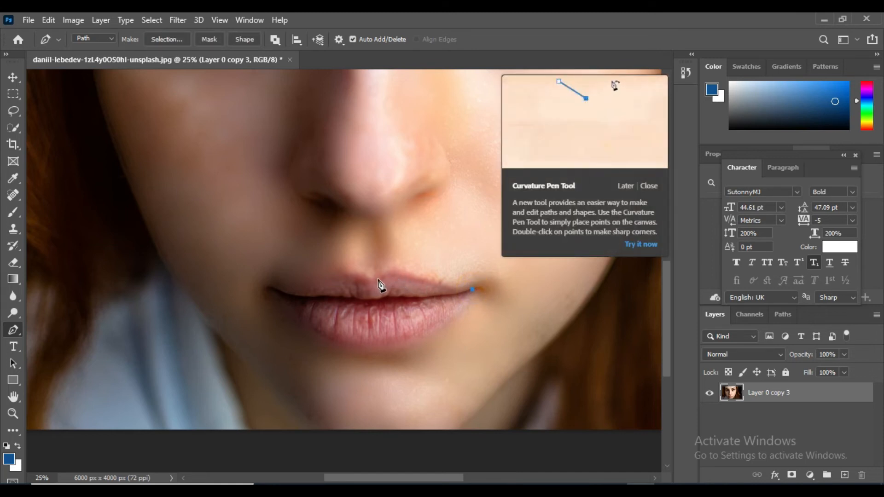
left_click_drag(394, 269, 385, 262)
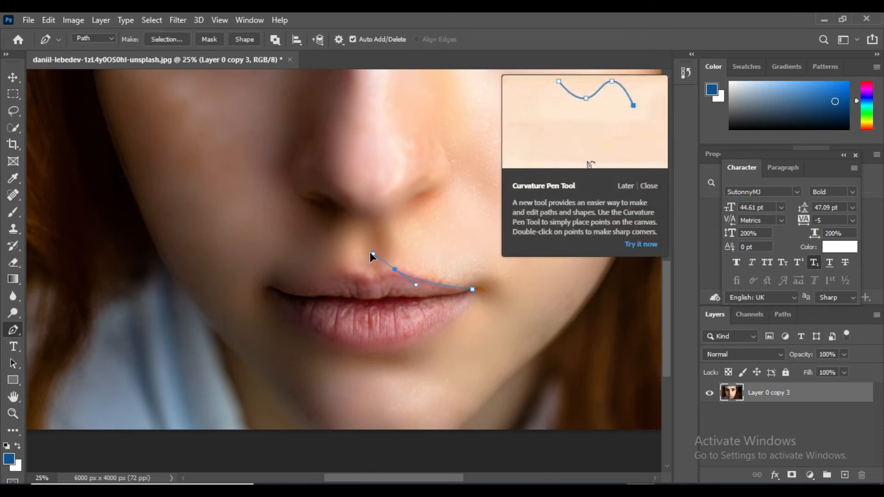
left_click(395, 269, "alt")
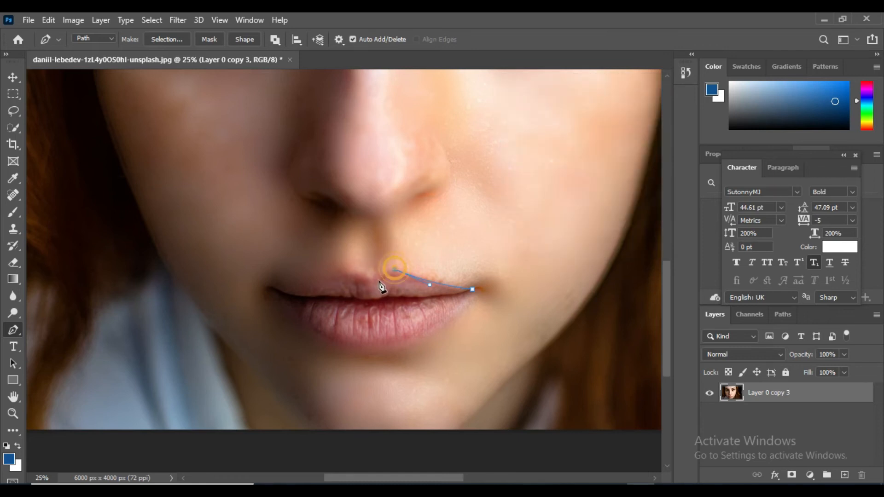
Step: Continue the path through the dip of the upper lip to its second peak, ending on a corner anchor
left_click(377, 276)
key("ctrl+z")
left_click(366, 278)
left_click(353, 273)
left_click(353, 274, "alt")
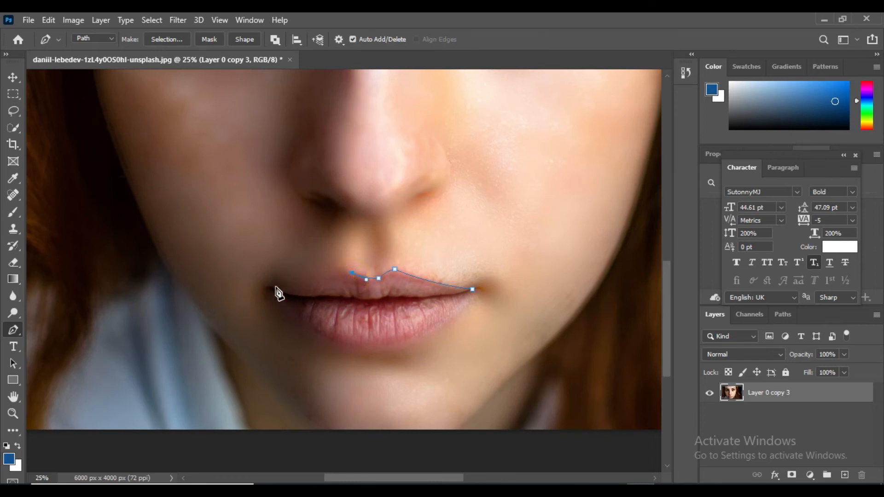
left_click_drag(274, 293, 249, 297)
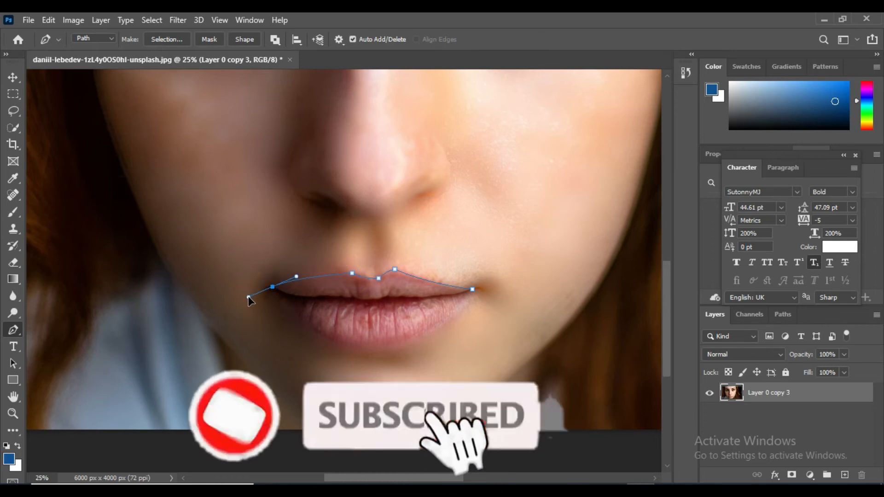
left_click(273, 287, "alt")
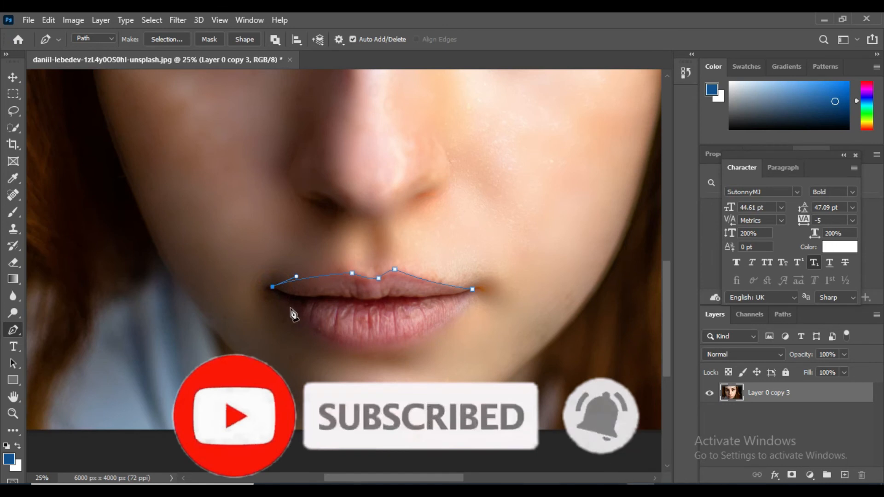
key("ctrl+z")
key("ctrl+z")
Step: Curve the path to the image-left mouth corner and around the lower lip, closing the lip outline at its starting anchor
left_click_drag(269, 286, 241, 295)
left_click(269, 287, "alt")
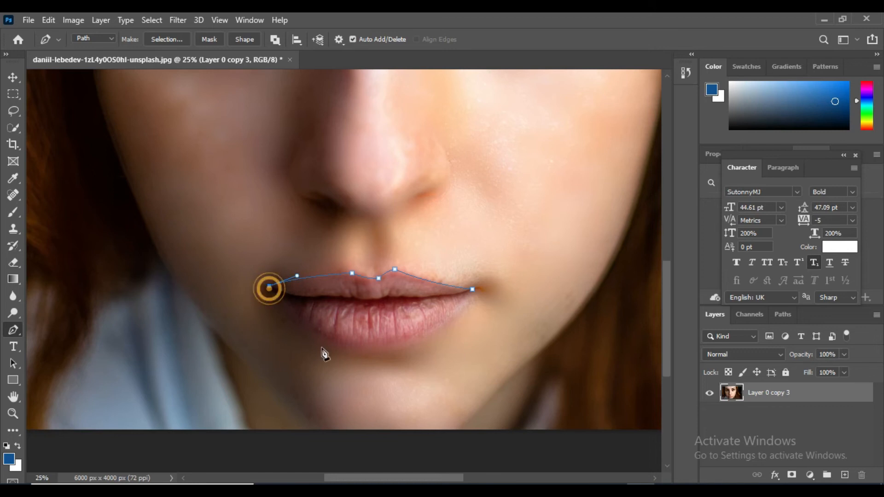
left_click_drag(314, 332, 350, 357)
left_click(313, 333, "alt")
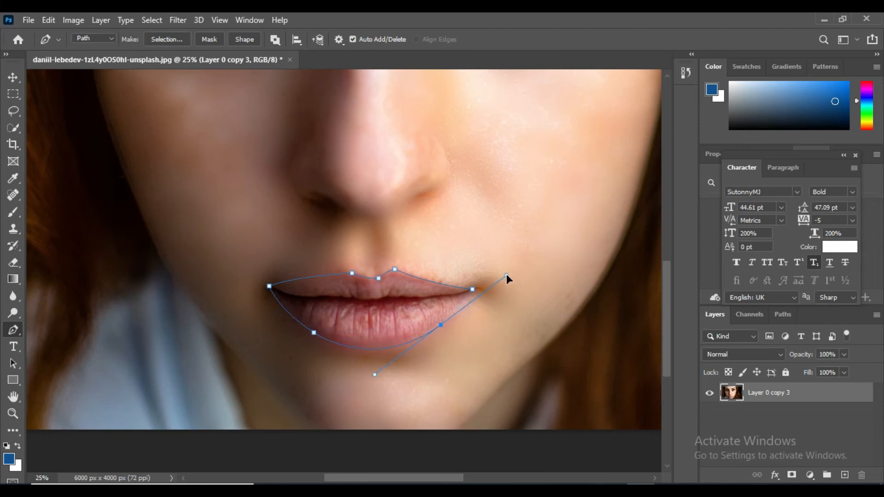
left_click(441, 325, "alt")
Step: Convert the lip path into a selection and copy the selected lips onto a new layer
key("ctrl+Return")
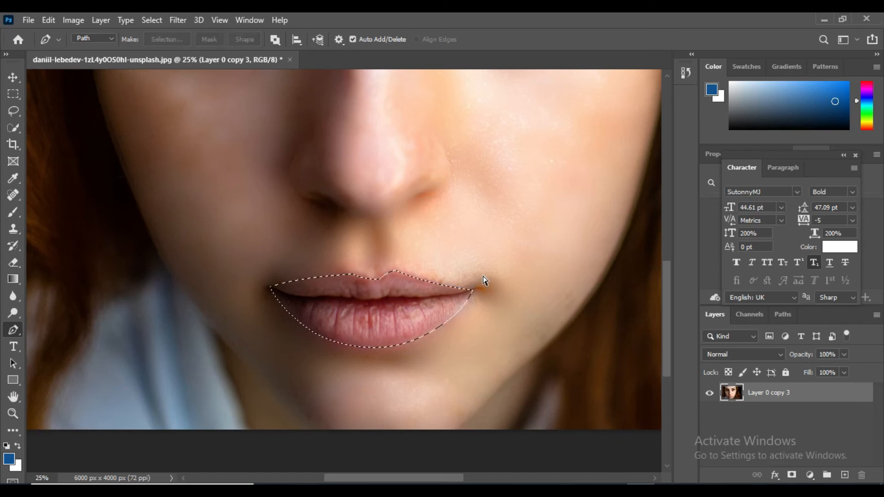
key("ctrl+j")
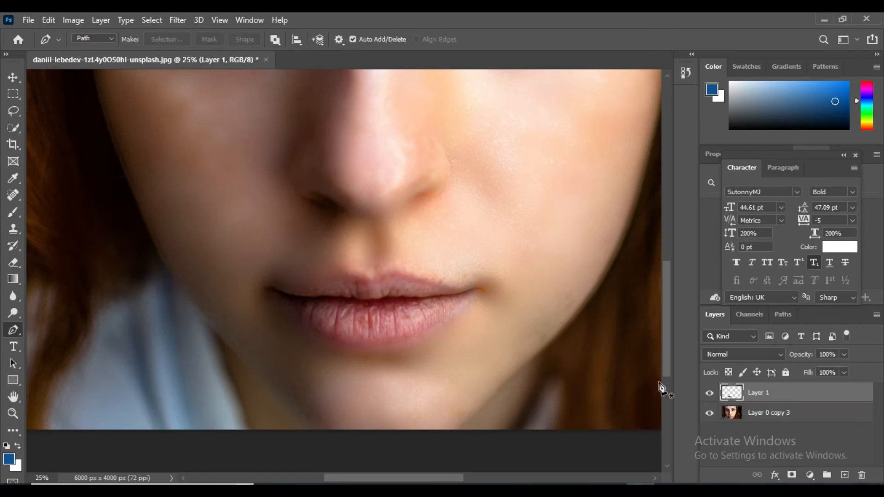
Step: Toggle the visibility of Layer 1 off and on and inspect the copied lips up close
left_click(710, 394)
left_click(710, 395)
scroll(392, 302, "up", 1)
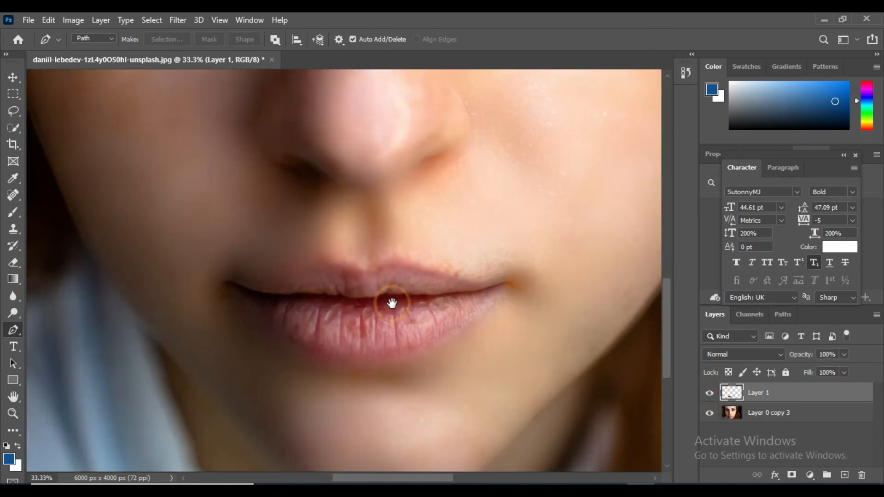
scroll(394, 306, "down", 1)
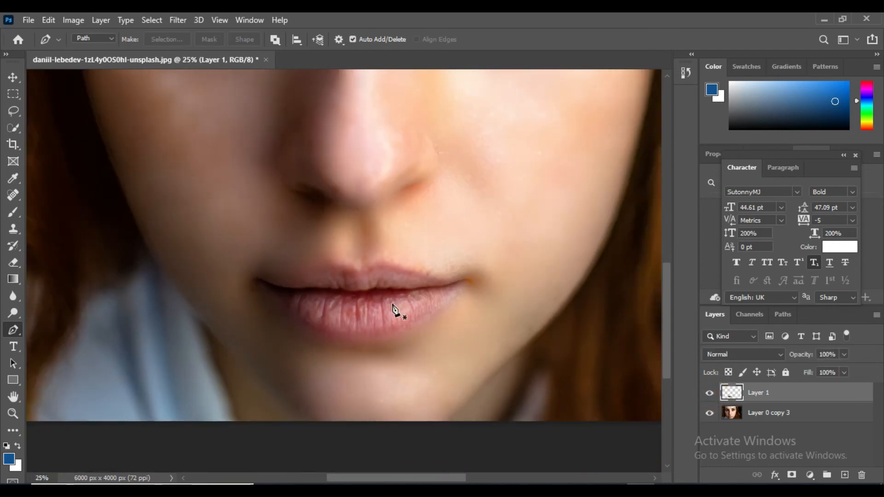
Step: Set the foreground colour to the crimson red a51533 for the lipstick
left_click(10, 464)
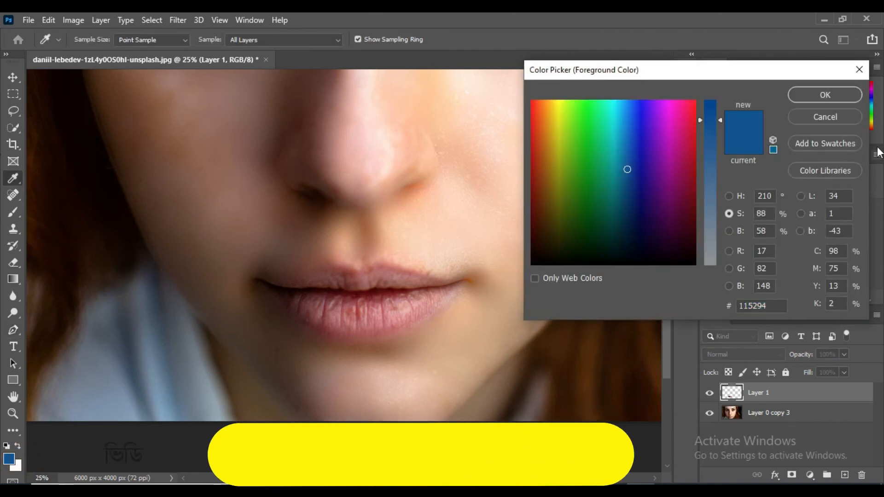
left_click(840, 118)
left_click(9, 459)
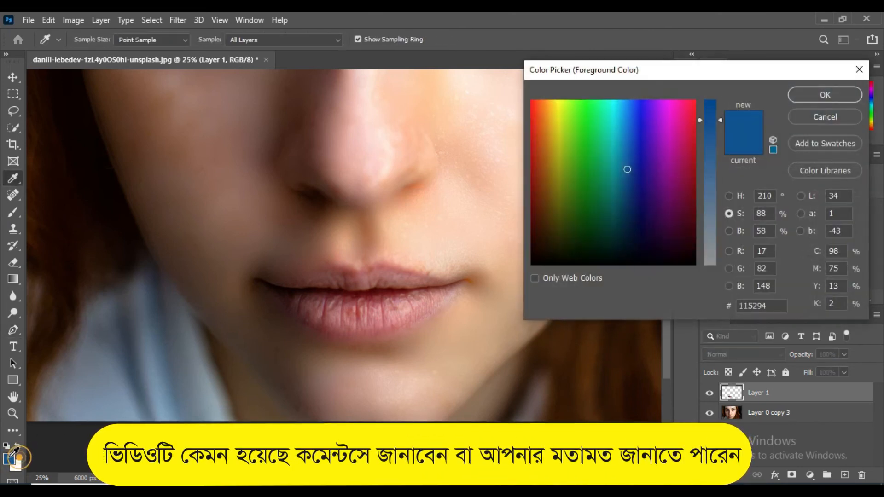
left_click(728, 251)
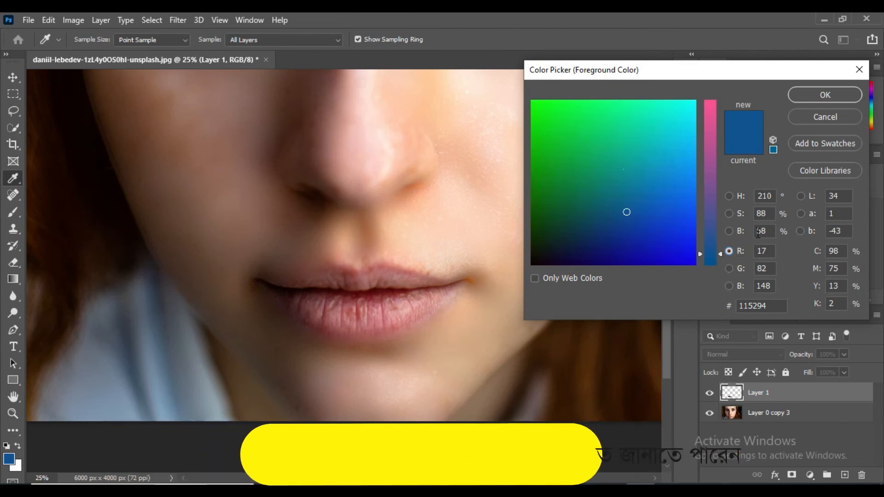
left_click_drag(709, 156, 715, 115)
left_click_drag(636, 254, 577, 261)
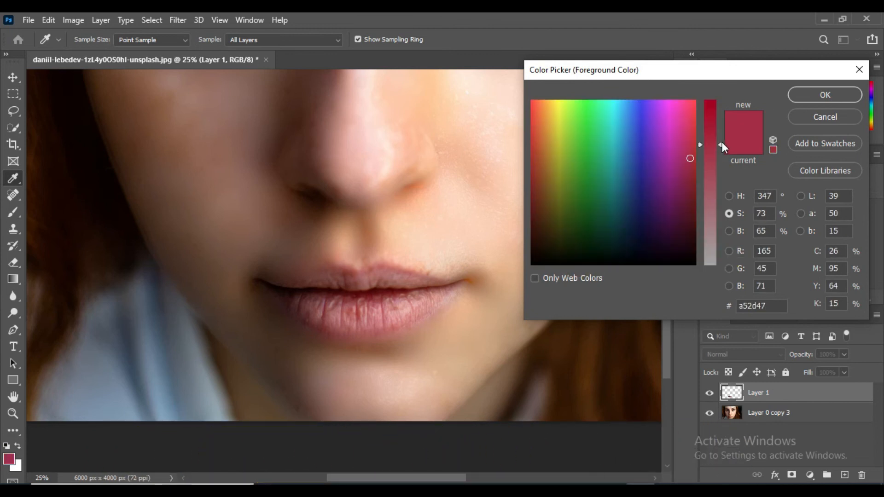
left_click_drag(722, 142, 725, 121)
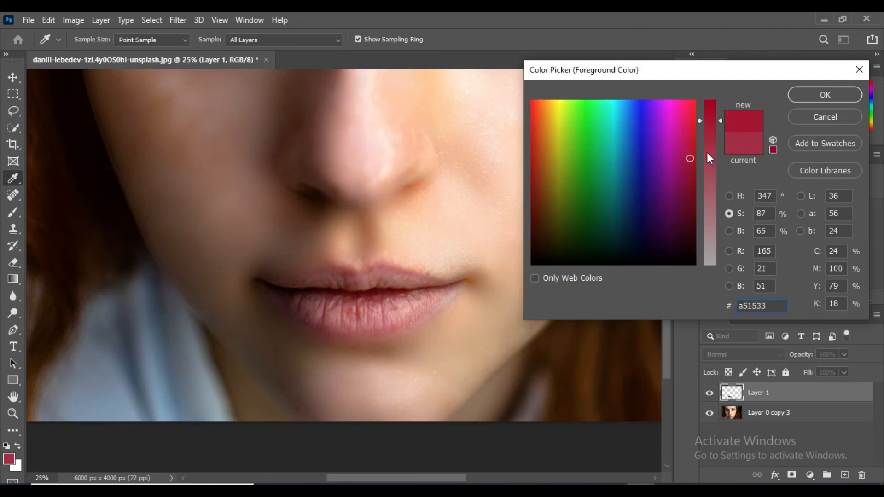
left_click(825, 95)
Step: Brush the crimson colour over the upper lip and along the lower lip's outer edge on Layer 1, using 91% opacity and 90% flow
mouse_move(402, 276)
left_mouse_down()
mouse_move(337, 280)
mouse_move(395, 275)
mouse_move(434, 284)
mouse_move(367, 287)
left_mouse_up()
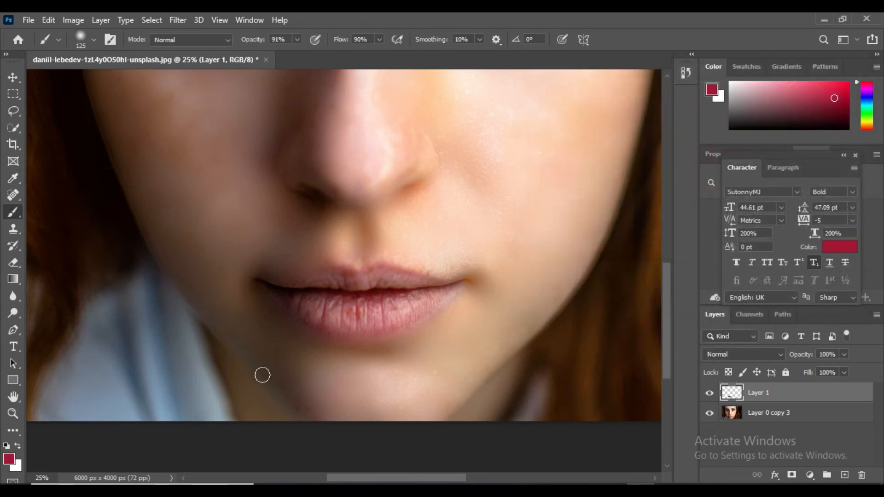
mouse_move(312, 281)
left_mouse_down()
mouse_move(264, 279)
mouse_move(357, 275)
mouse_move(329, 280)
left_mouse_up()
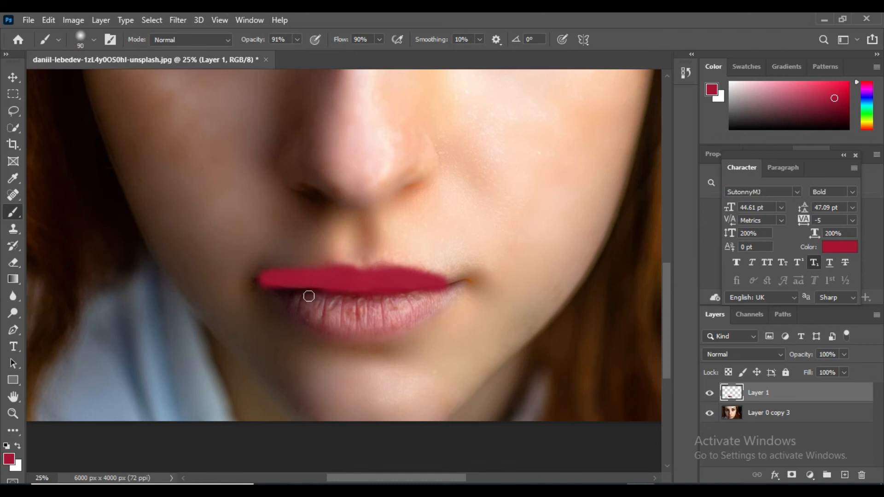
mouse_move(454, 290)
left_mouse_down()
mouse_move(361, 322)
mouse_move(297, 312)
mouse_move(275, 294)
left_mouse_up()
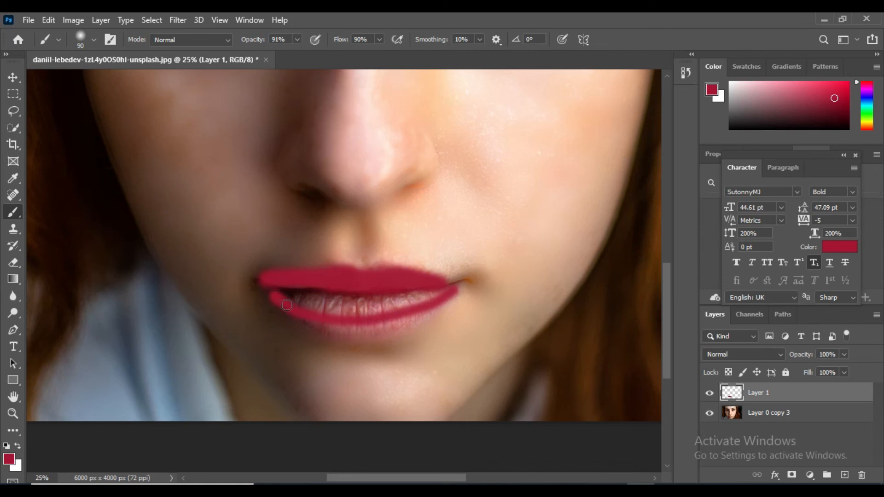
mouse_move(333, 329)
left_mouse_down()
mouse_move(389, 328)
mouse_move(448, 299)
left_mouse_up()
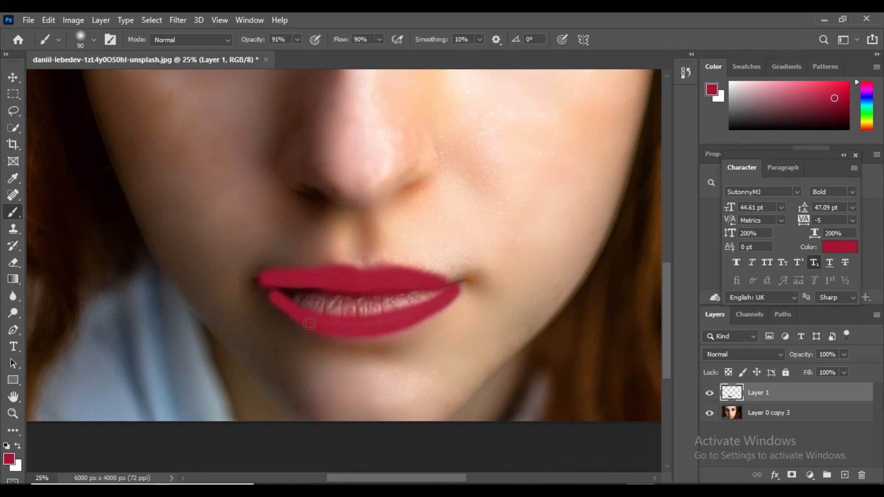
mouse_move(287, 296)
left_mouse_down()
mouse_move(373, 310)
mouse_move(438, 290)
mouse_move(413, 304)
mouse_move(299, 307)
mouse_move(422, 307)
mouse_move(319, 315)
mouse_move(343, 319)
mouse_move(369, 314)
mouse_move(263, 289)
left_mouse_up()
Step: Adjust the brush size and paint over the remaining lower lip, mouth corners and gap between the lips, finishing at brush size 60
key("bracketright")
key("bracketright")
key("bracketright")
key("bracketleft")
key("bracketleft")
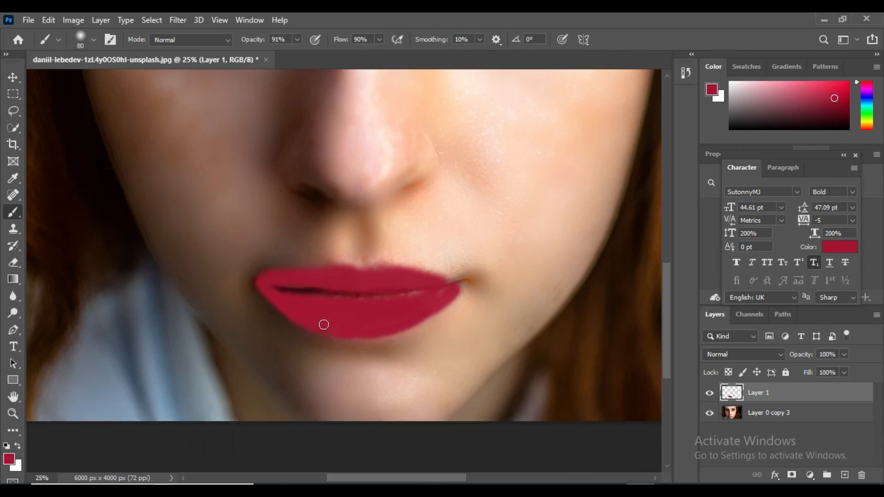
mouse_move(412, 306)
left_mouse_down()
mouse_move(450, 288)
mouse_move(389, 274)
mouse_move(402, 272)
mouse_move(448, 286)
mouse_move(358, 276)
left_mouse_up()
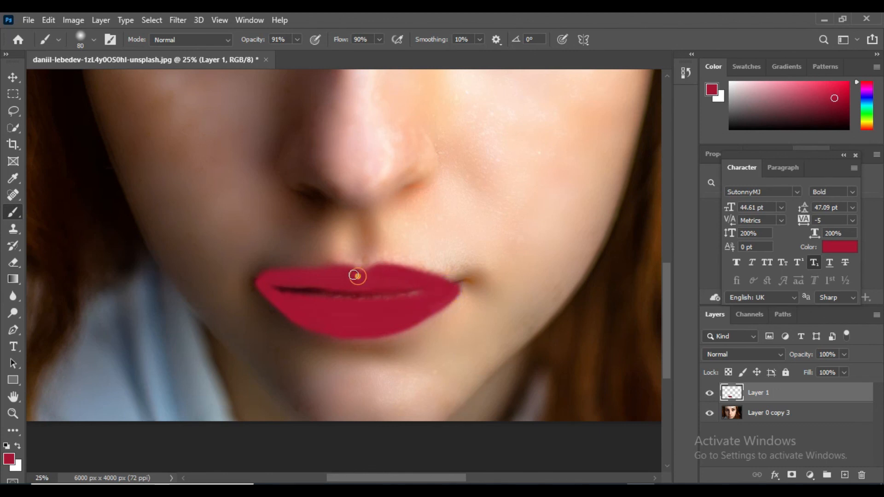
left_click_drag(284, 299, 434, 293)
left_click(270, 291)
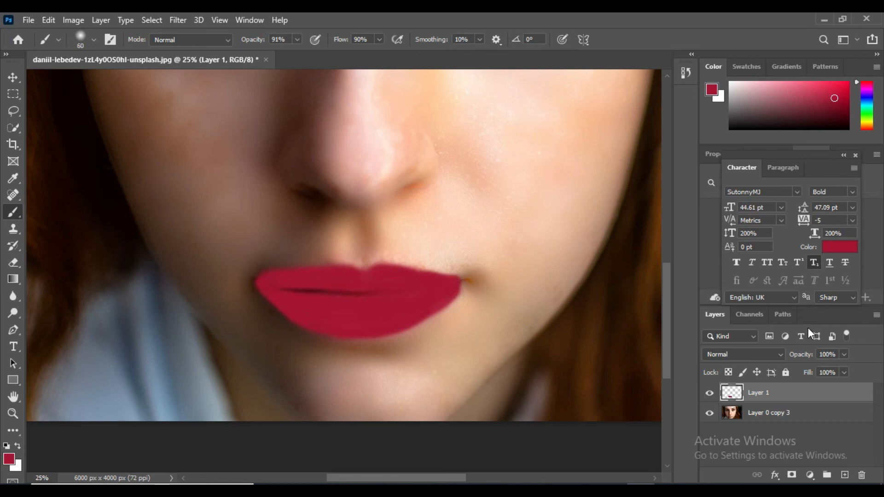
Step: Set the painted lips layer's blend mode to Multiply and its opacity to 66%
key("ctrl+0")
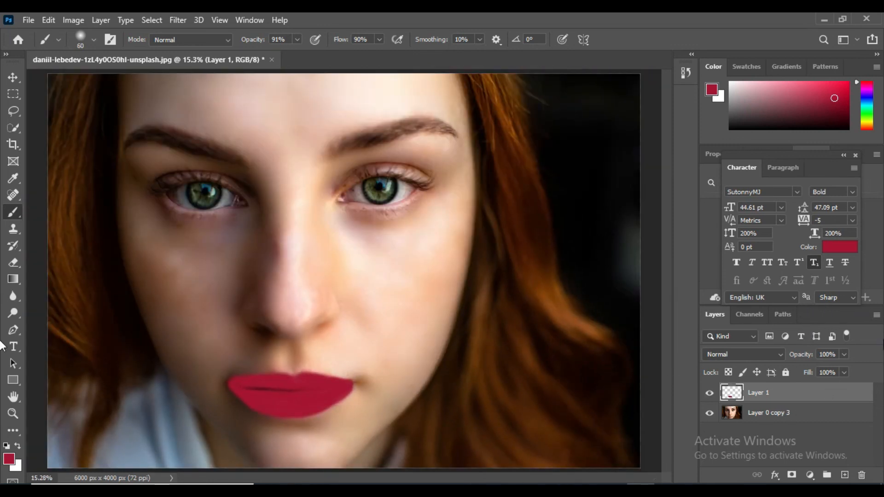
left_click(782, 355)
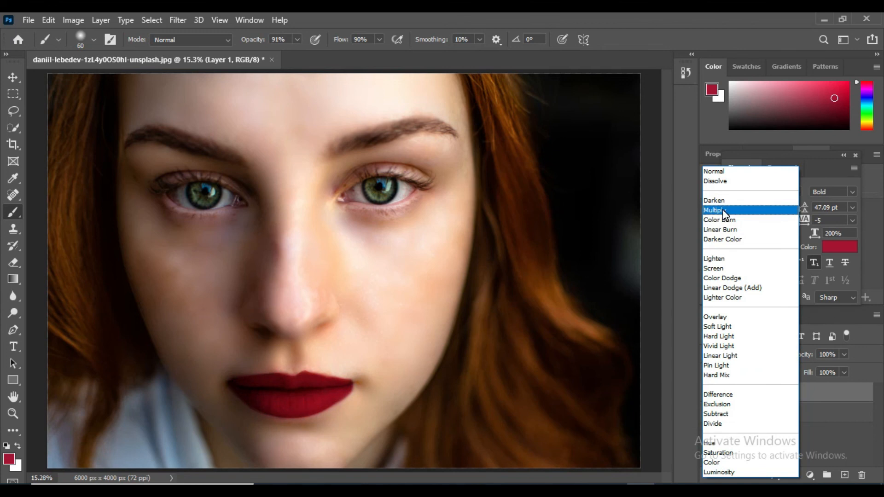
left_click(722, 210)
left_click(845, 354)
left_click_drag(844, 371, 822, 371)
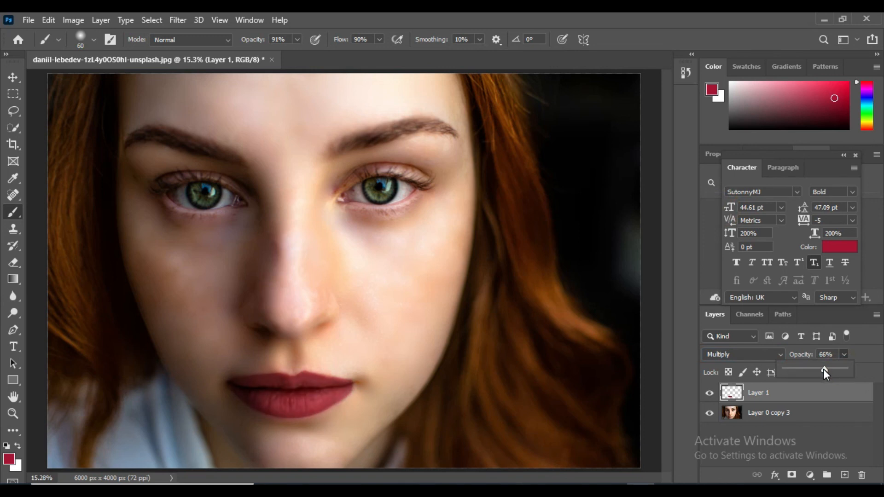
Step: Compare the whole portrait with and without the lipstick by toggling the visibility of Layer 1
key("ctrl+minus")
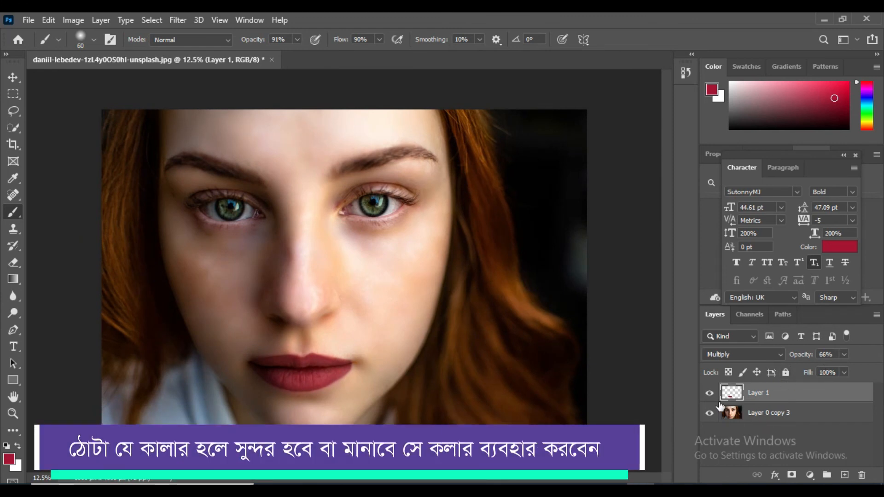
left_click(710, 393)
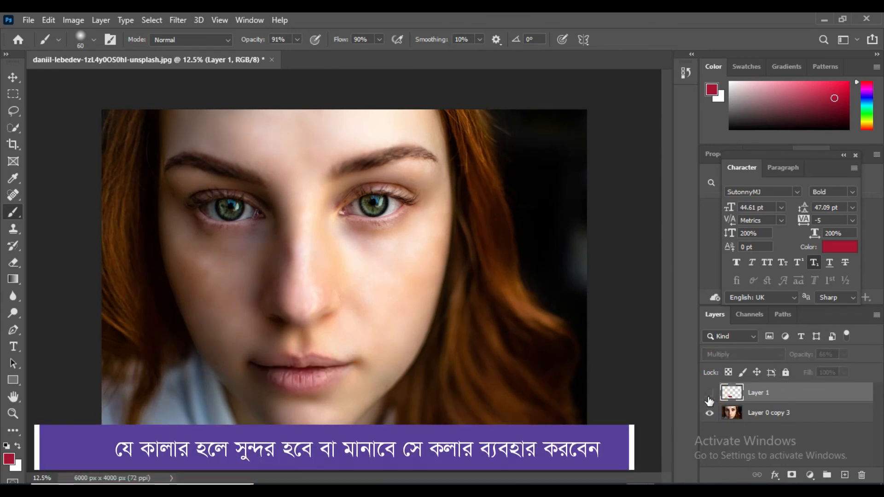
left_click(710, 396)
left_click(711, 395)
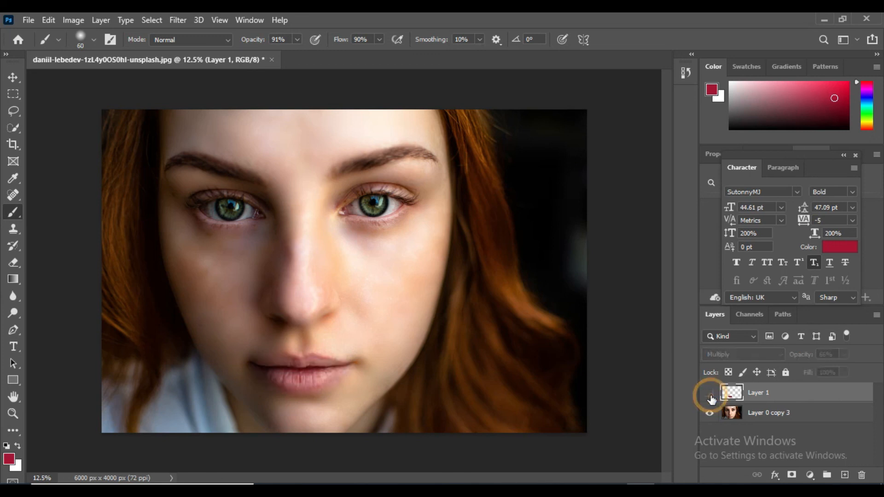
left_click(710, 396)
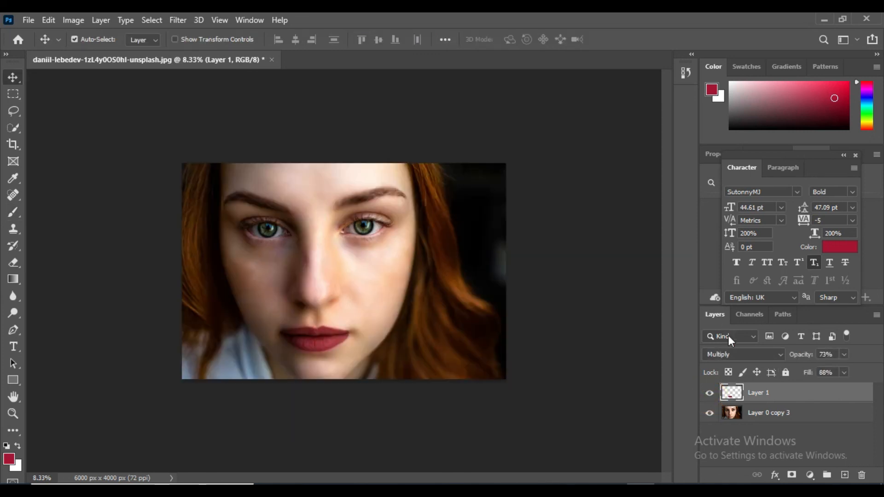